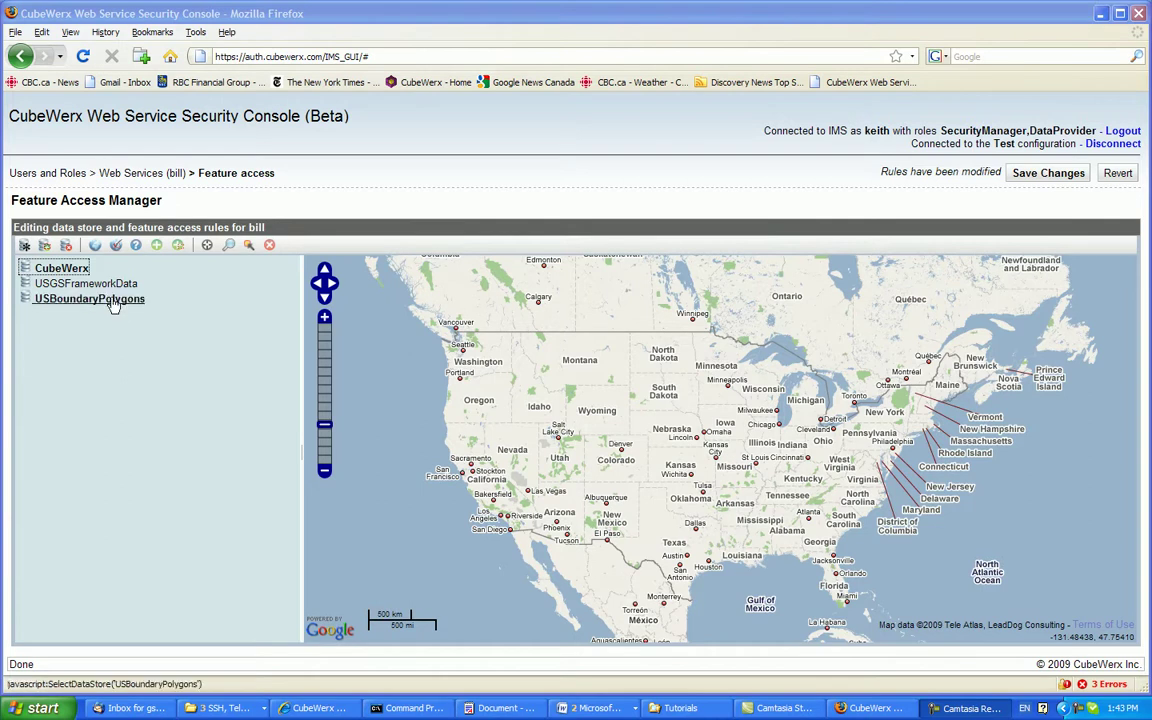
Step: Grant data-store-wide access to CubeWerx within a drawn polygon spanning Utah, Montana, the Dakotas, Nebraska and Colorado
left_click(60, 273)
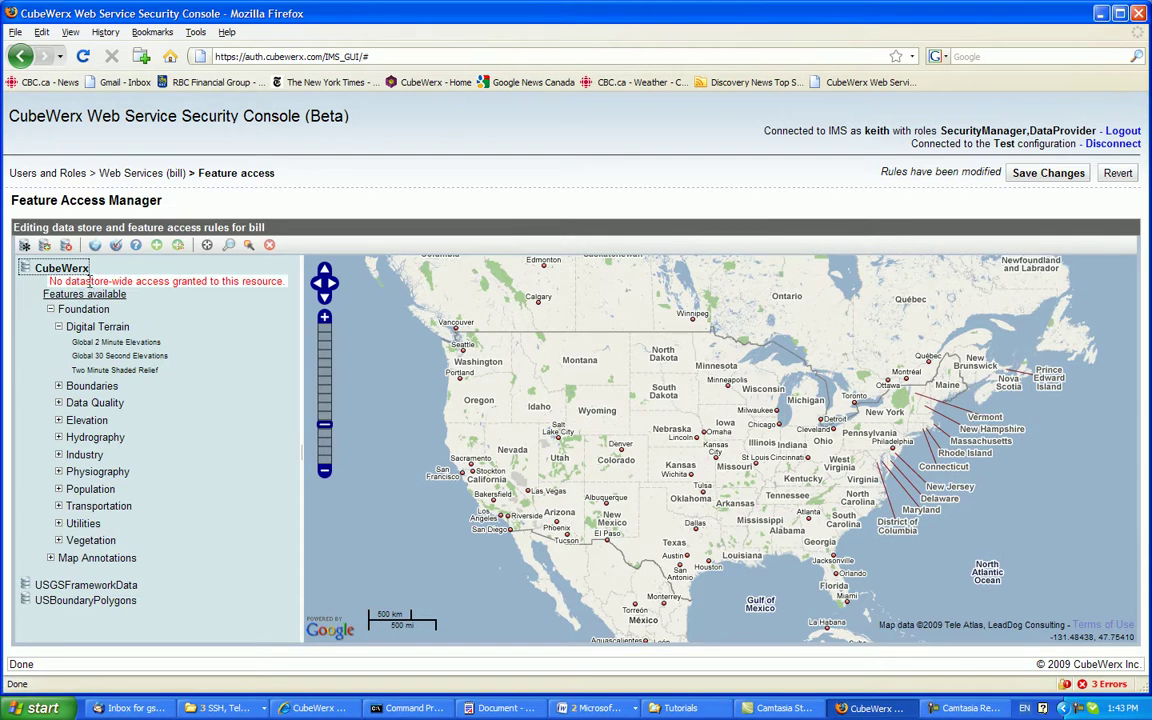
left_click(45, 246)
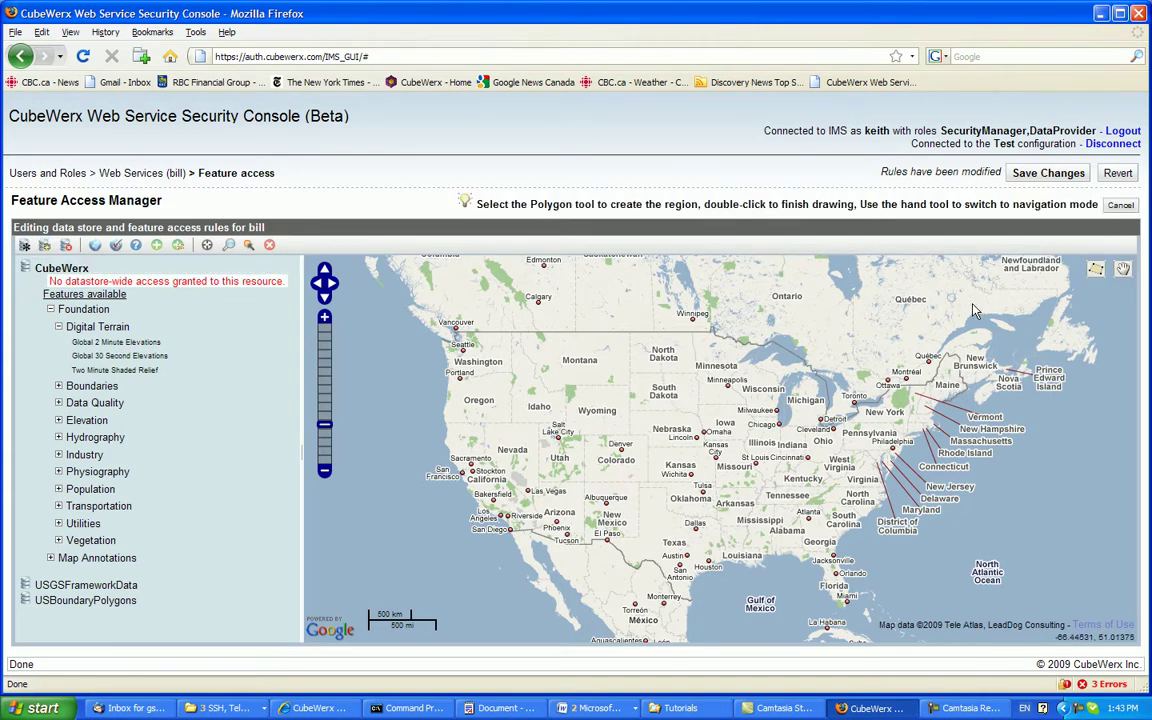
left_click(1096, 270)
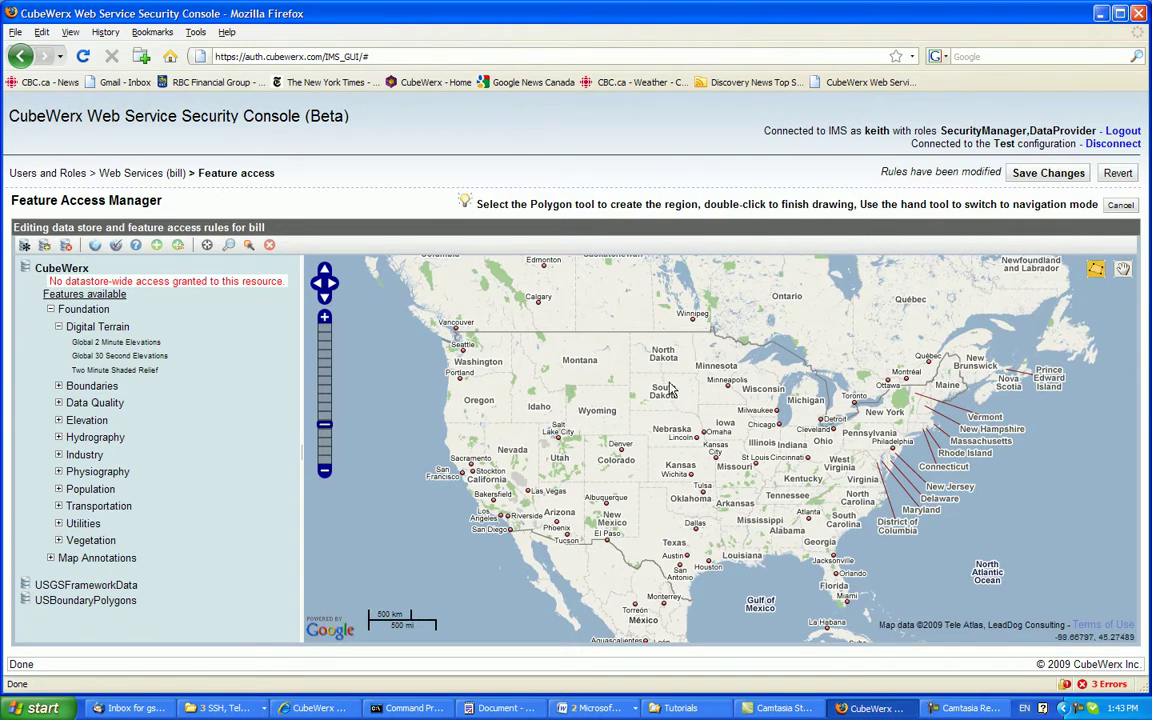
left_click(557, 437)
left_click(559, 370)
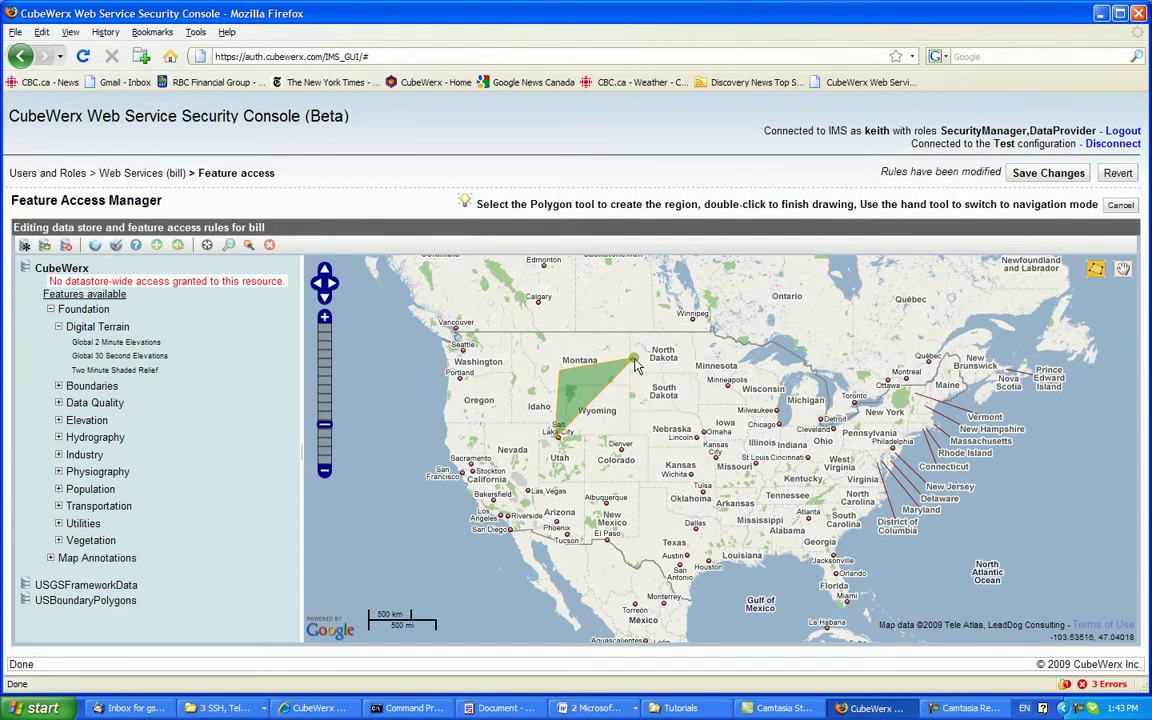
left_click(634, 358)
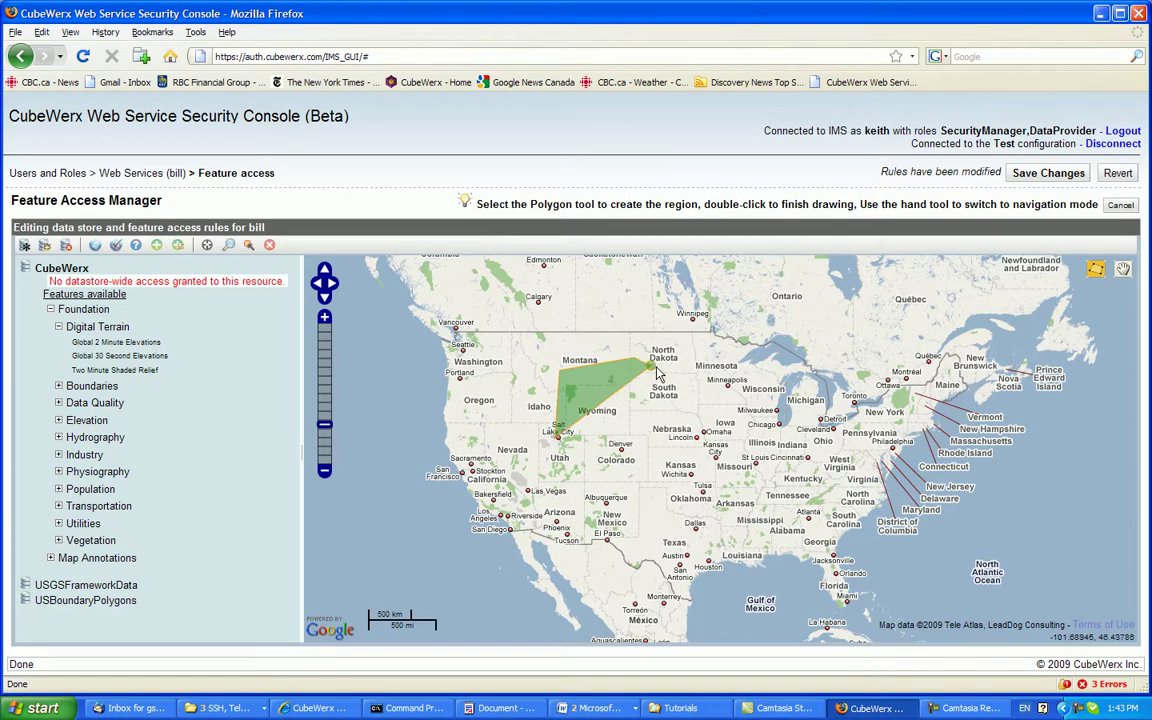
left_click(691, 361)
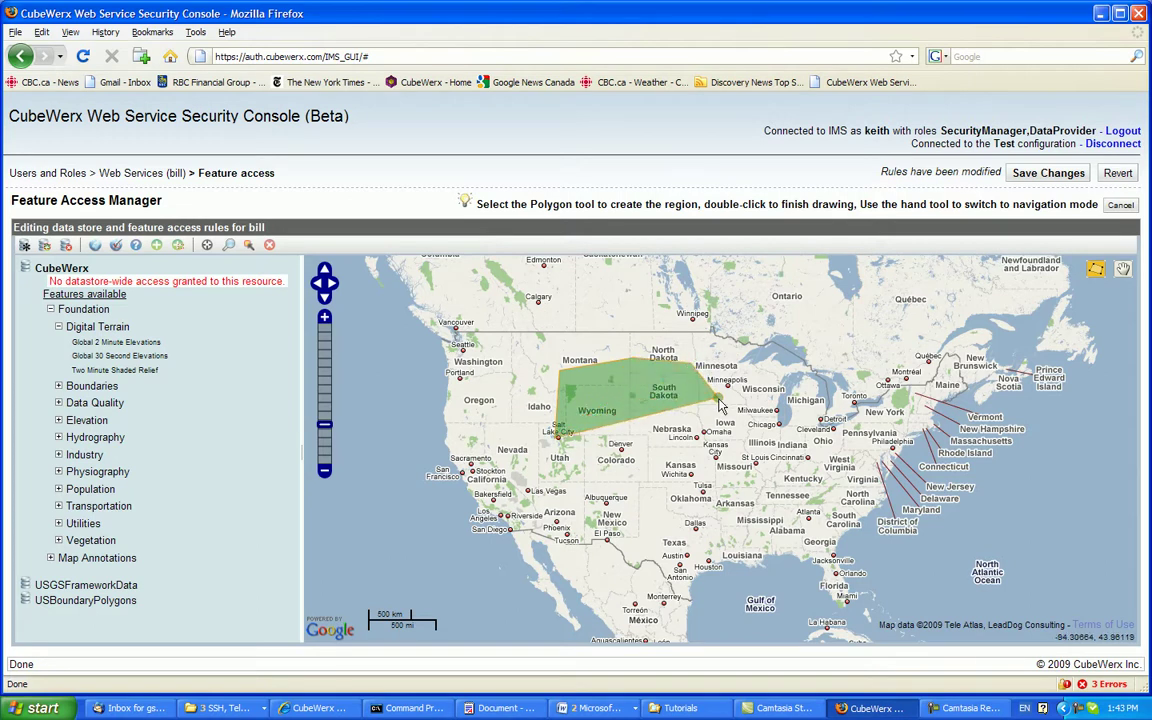
left_click(717, 402)
left_click(674, 468)
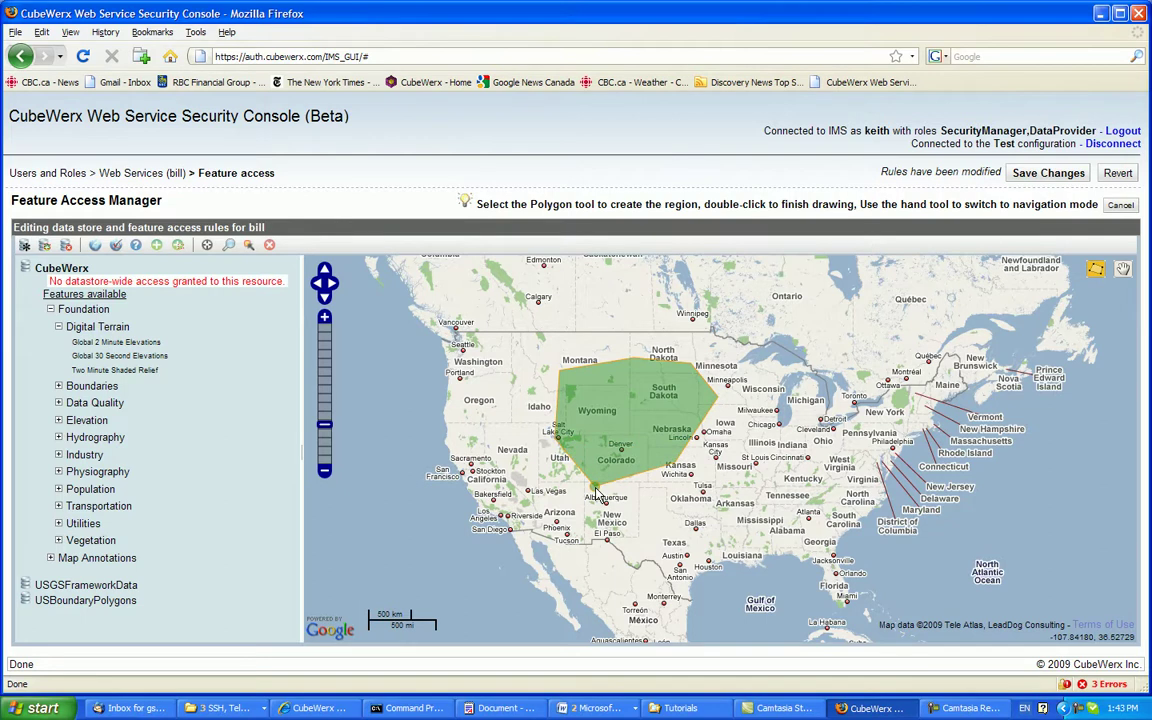
double_click(596, 491)
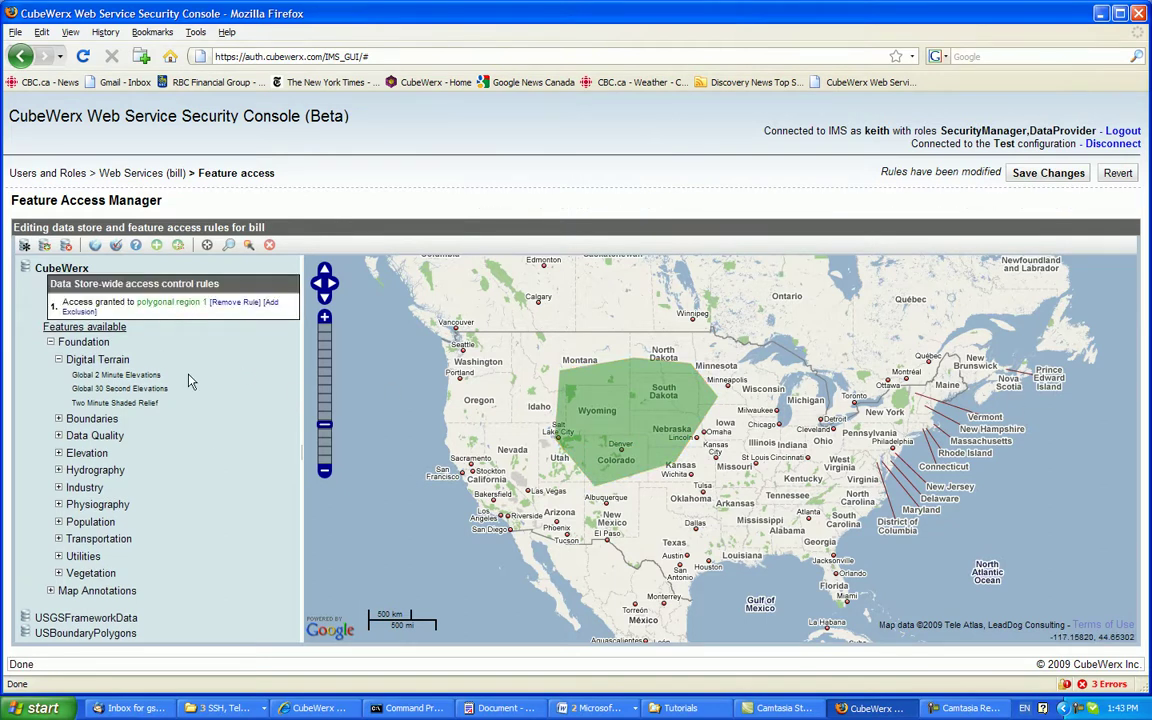
Step: Select polygonal region 1 in the CubeWerx access rule, then centre and zoom the map on it
left_click(170, 304)
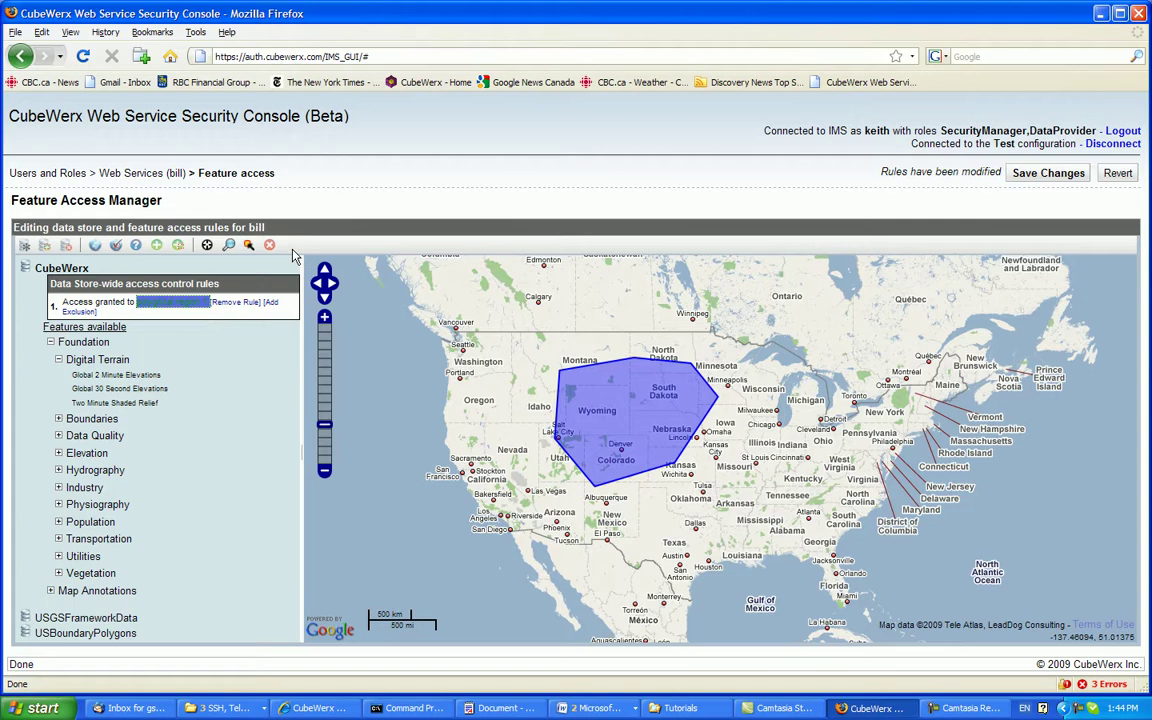
left_click(207, 246)
left_click(229, 246)
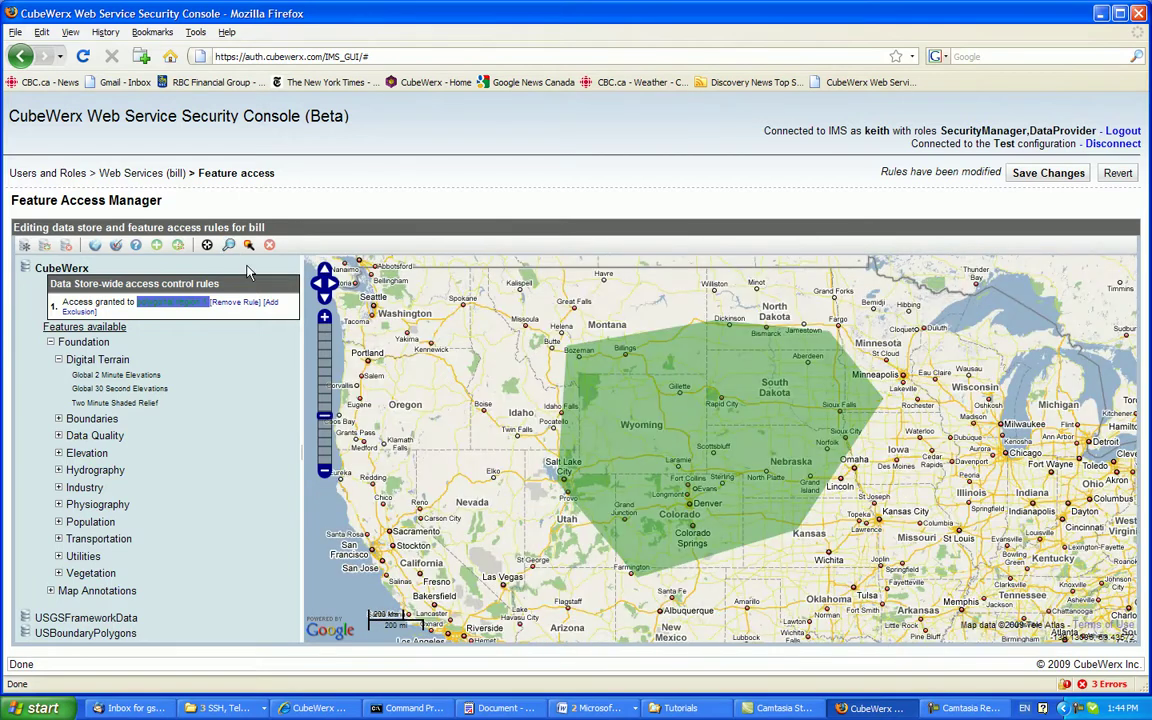
Step: Try reshaping polygonal region 1 by moving its Montana vertex inward and its southwestern edge into Nevada and Arizona, then cancel the edit
left_click(249, 246)
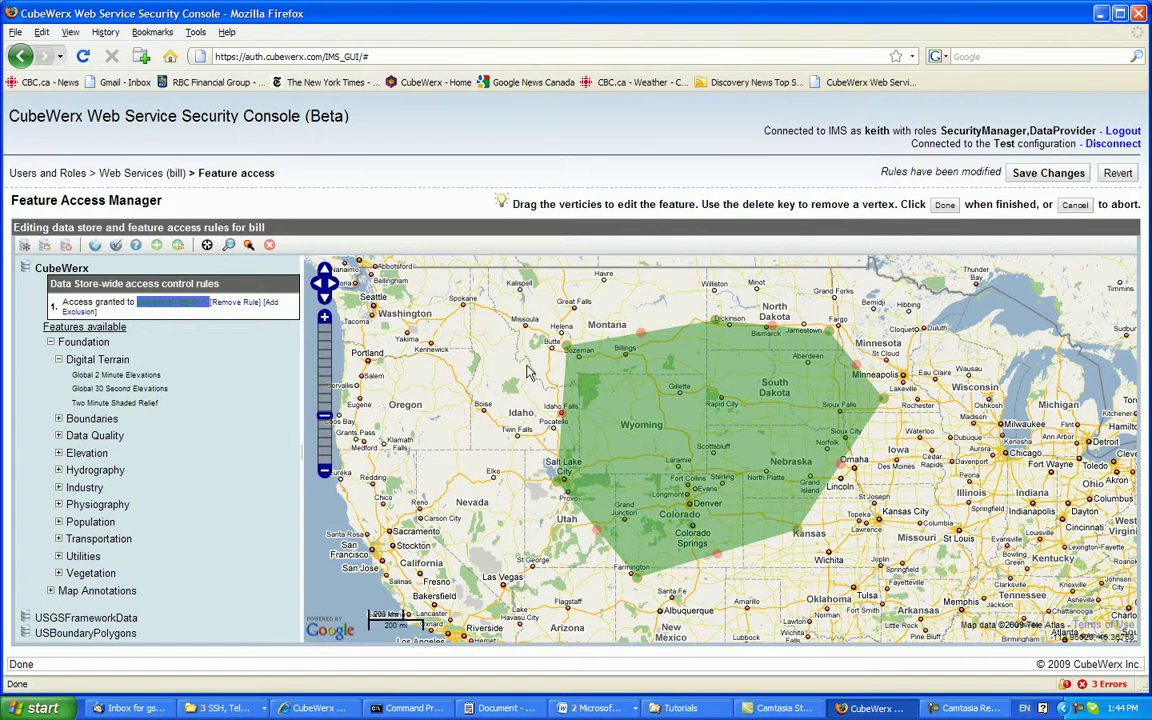
left_click_drag(566, 345, 640, 382)
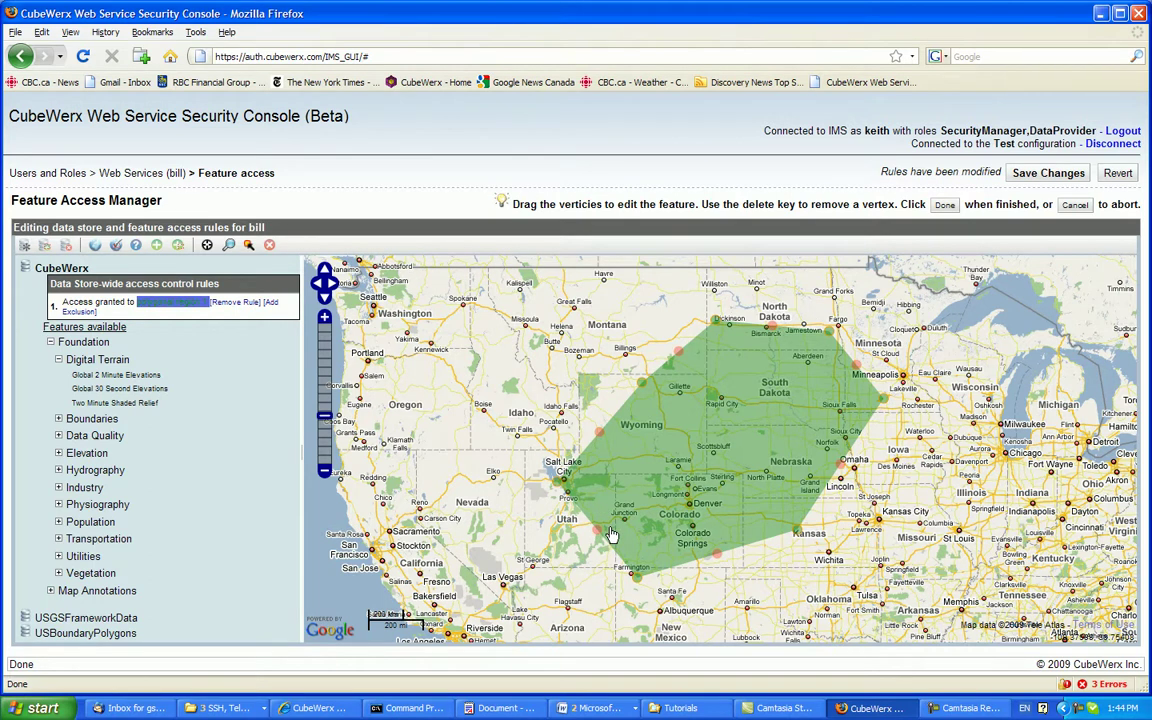
left_click_drag(598, 530, 533, 592)
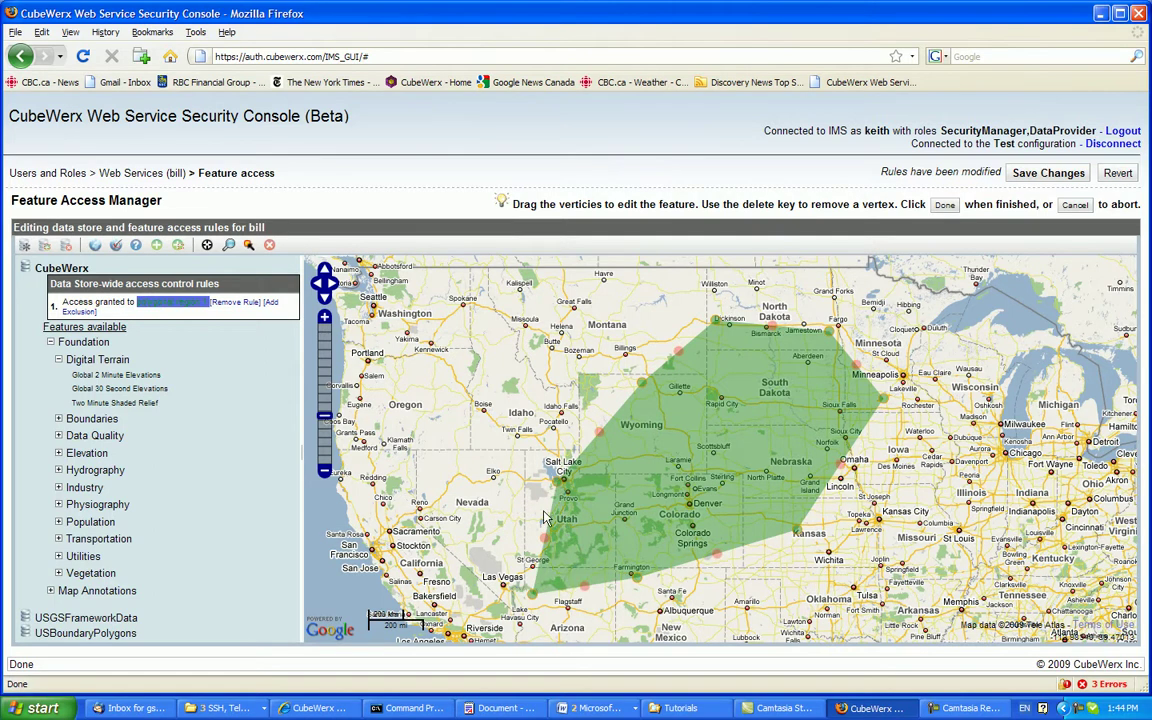
left_click_drag(544, 538, 474, 493)
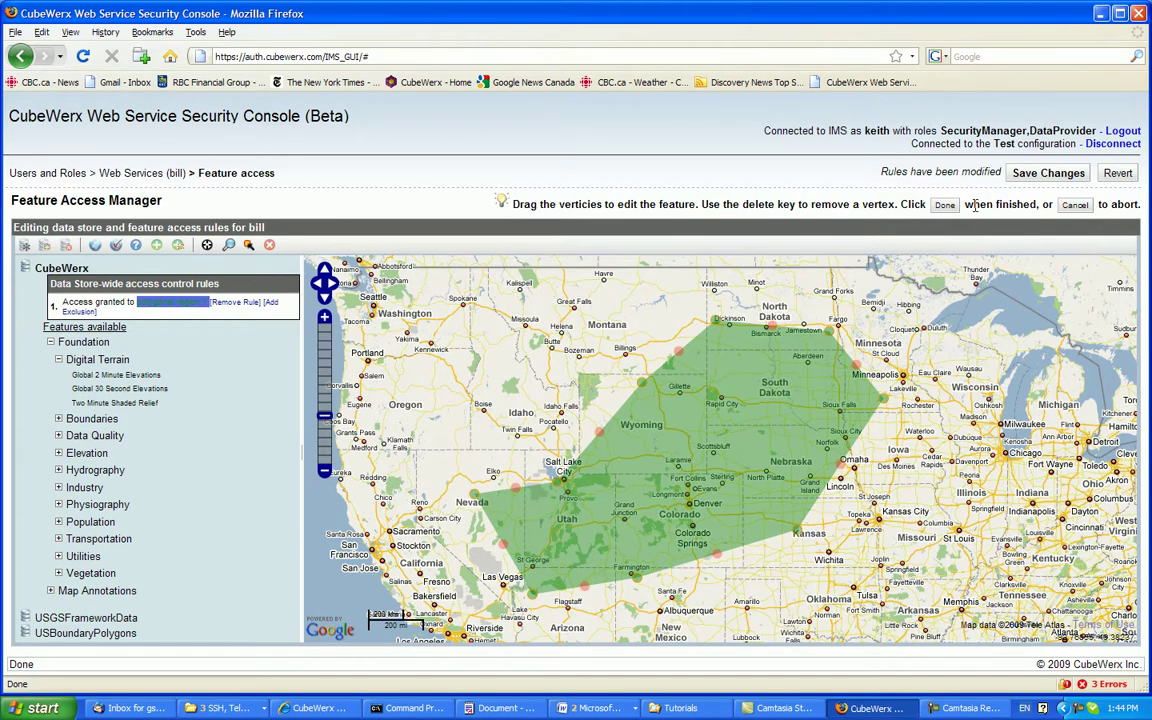
left_click(1075, 206)
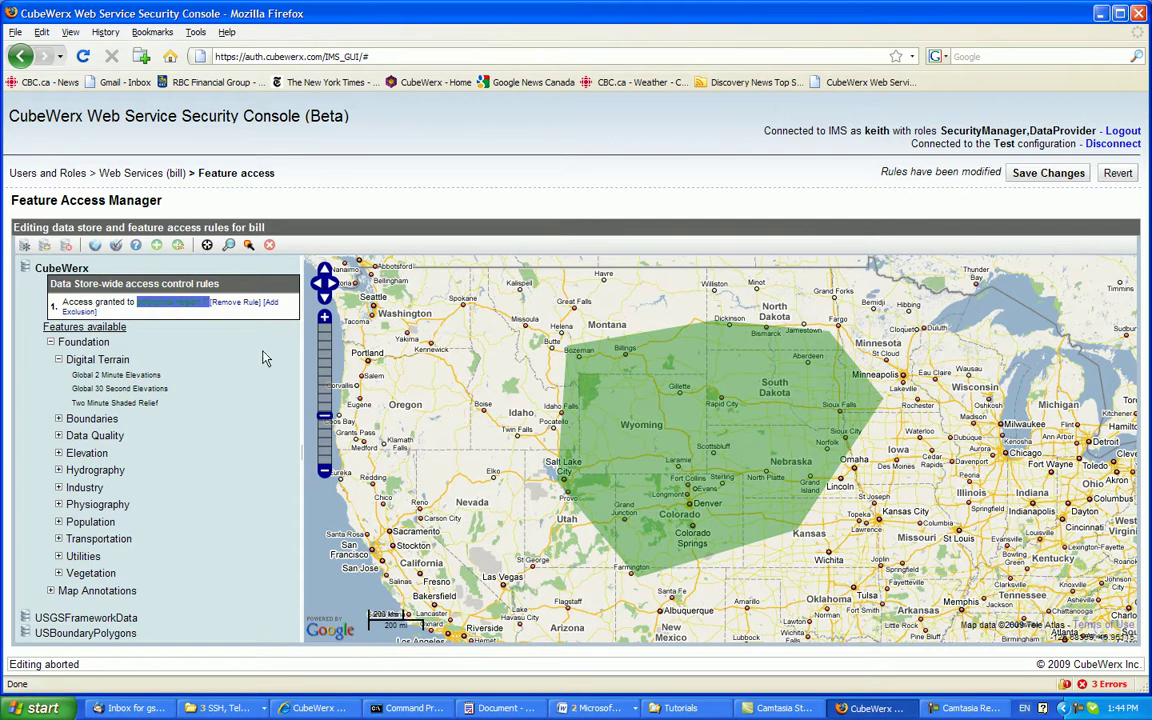
Step: Remove the data-store-wide access rule for polygonal region 1 from CubeWerx
left_click(238, 306)
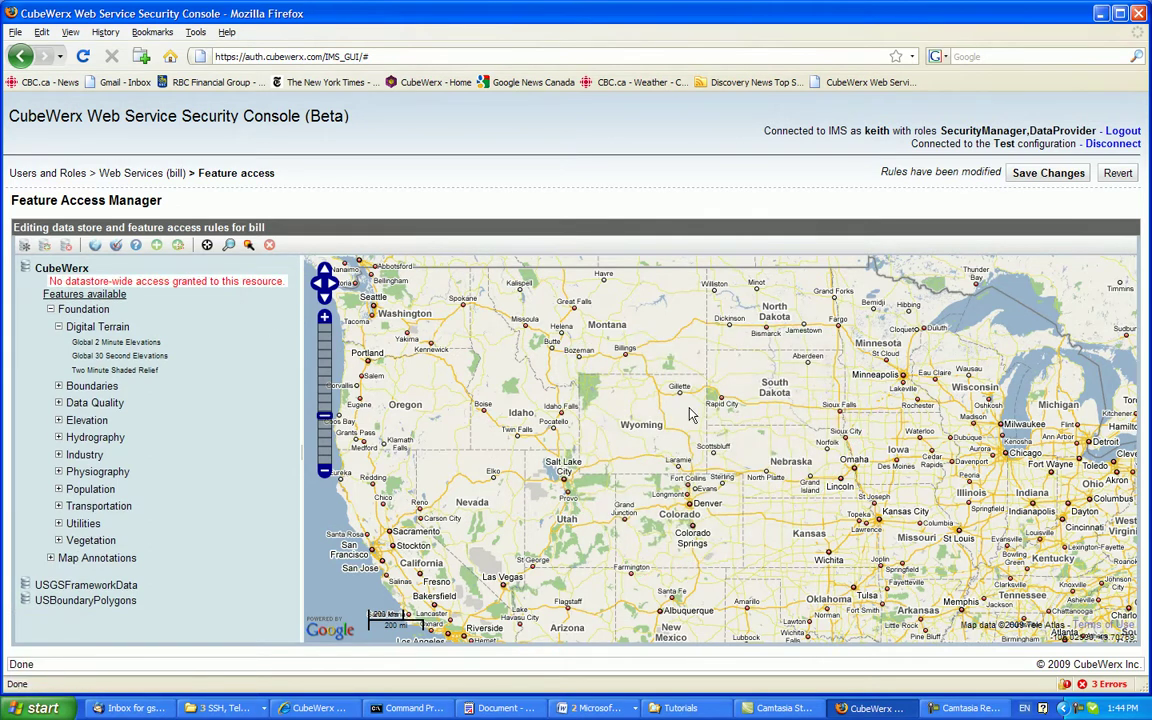
left_click(323, 472)
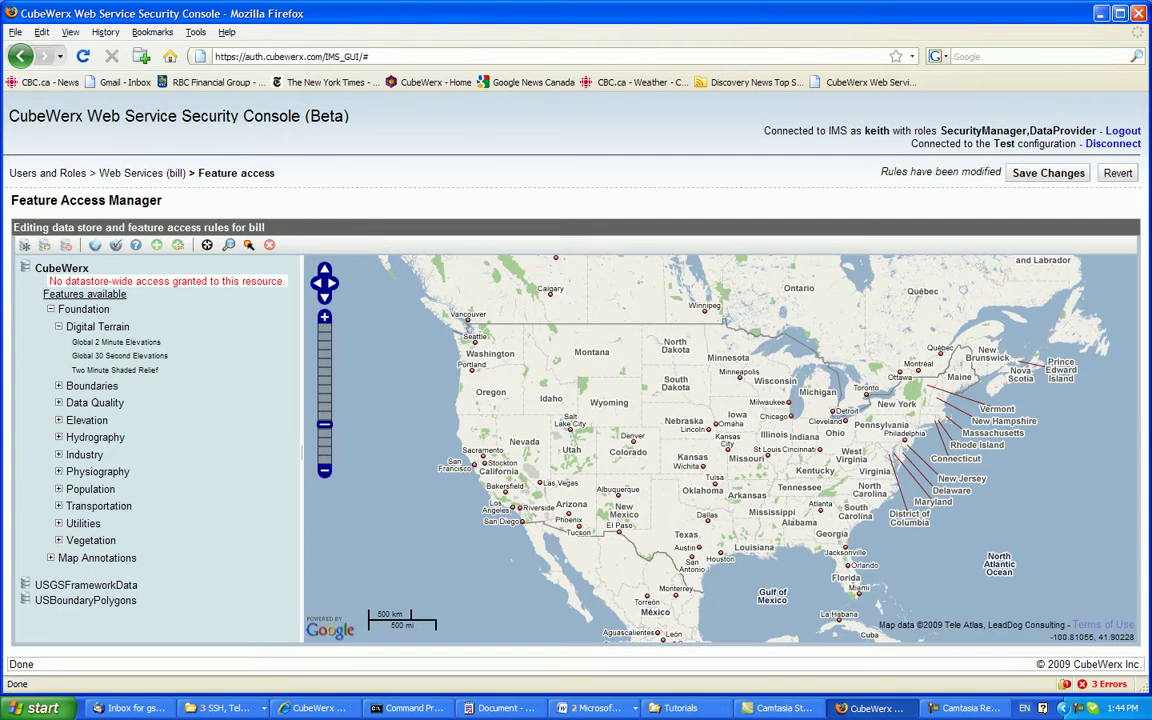
Step: Grant access to the Global 2 Minute Elevations feature within a four-sided polygon drawn over Idaho and Wyoming
left_click(96, 342)
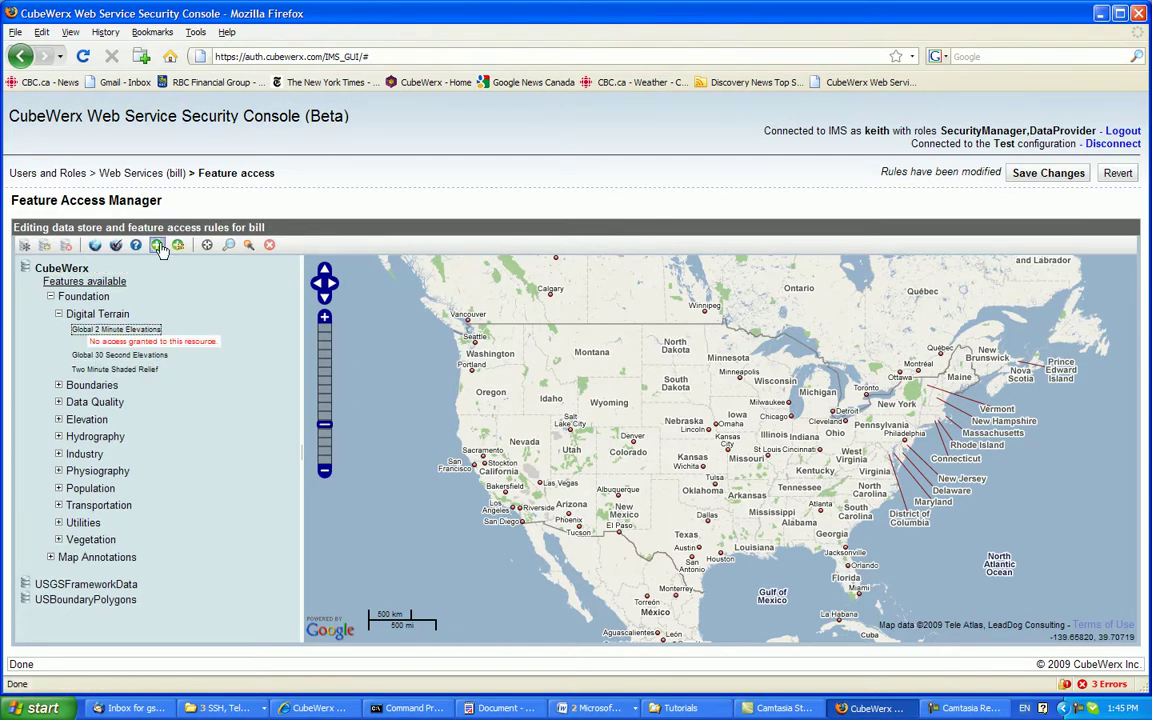
left_click(177, 245)
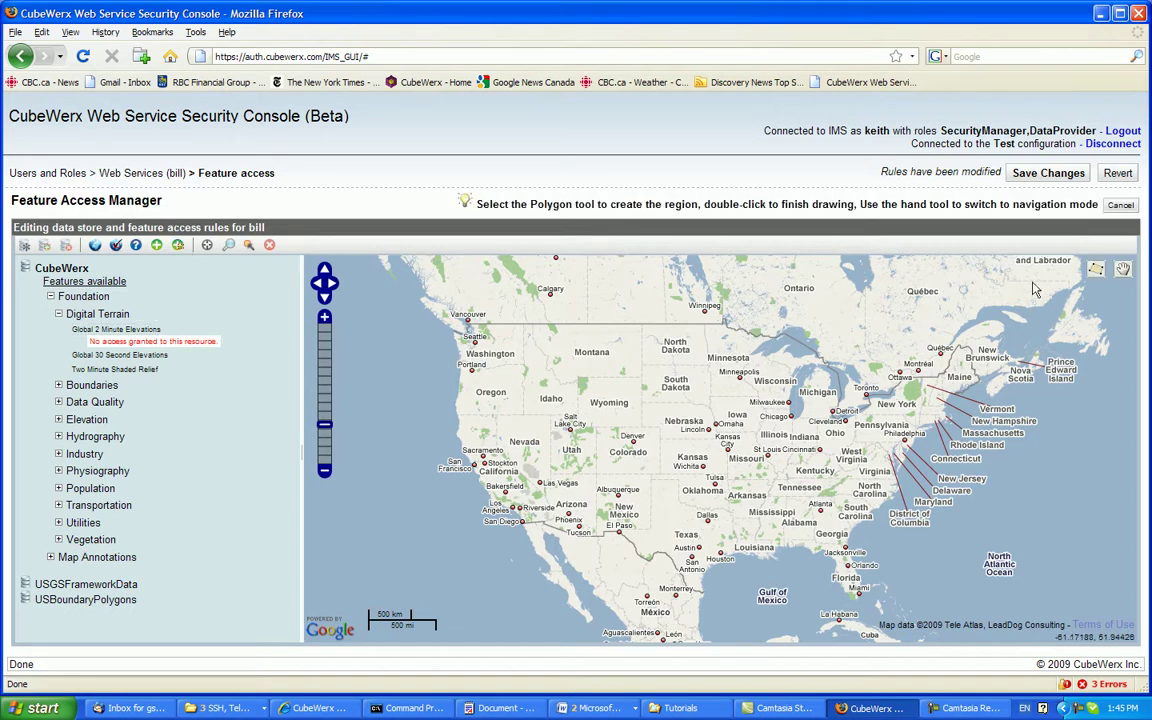
left_click(1096, 268)
left_click(530, 434)
left_click(529, 386)
left_click(616, 374)
double_click(632, 428)
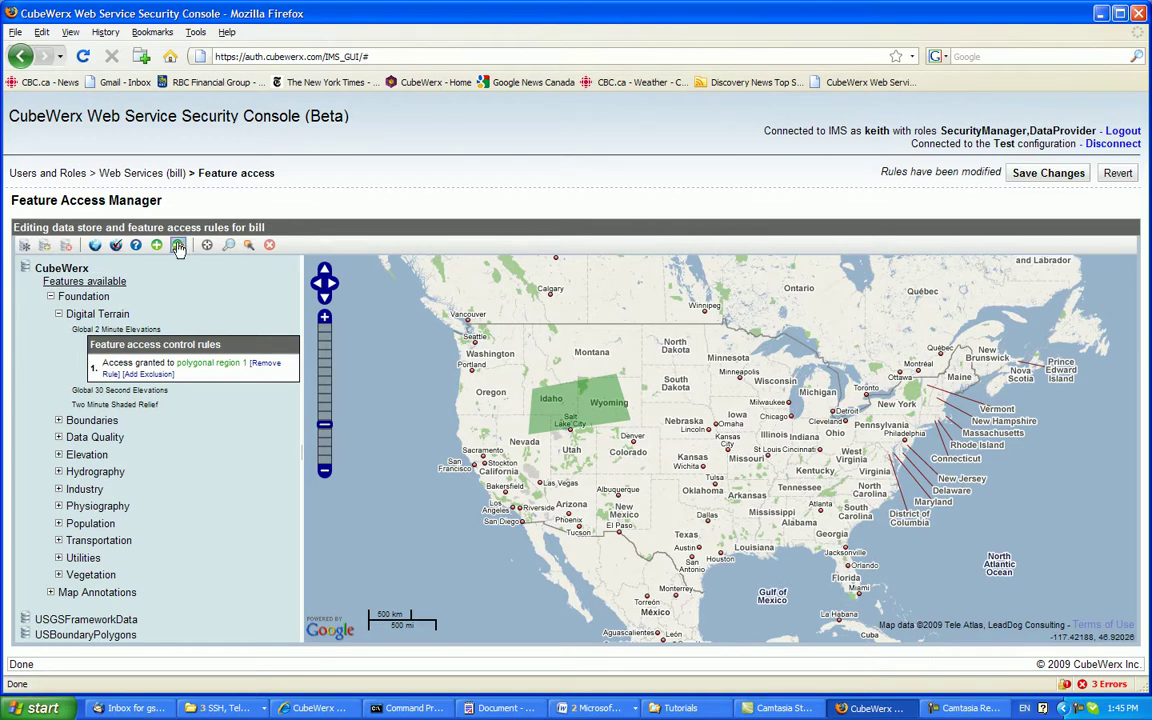
Step: Add a second access region for Global 2 Minute Elevations as a four-sided polygon over Minnesota, Wisconsin and northern Iowa
left_click(156, 245)
left_click(1096, 268)
left_click(707, 353)
left_click(772, 368)
left_click(778, 407)
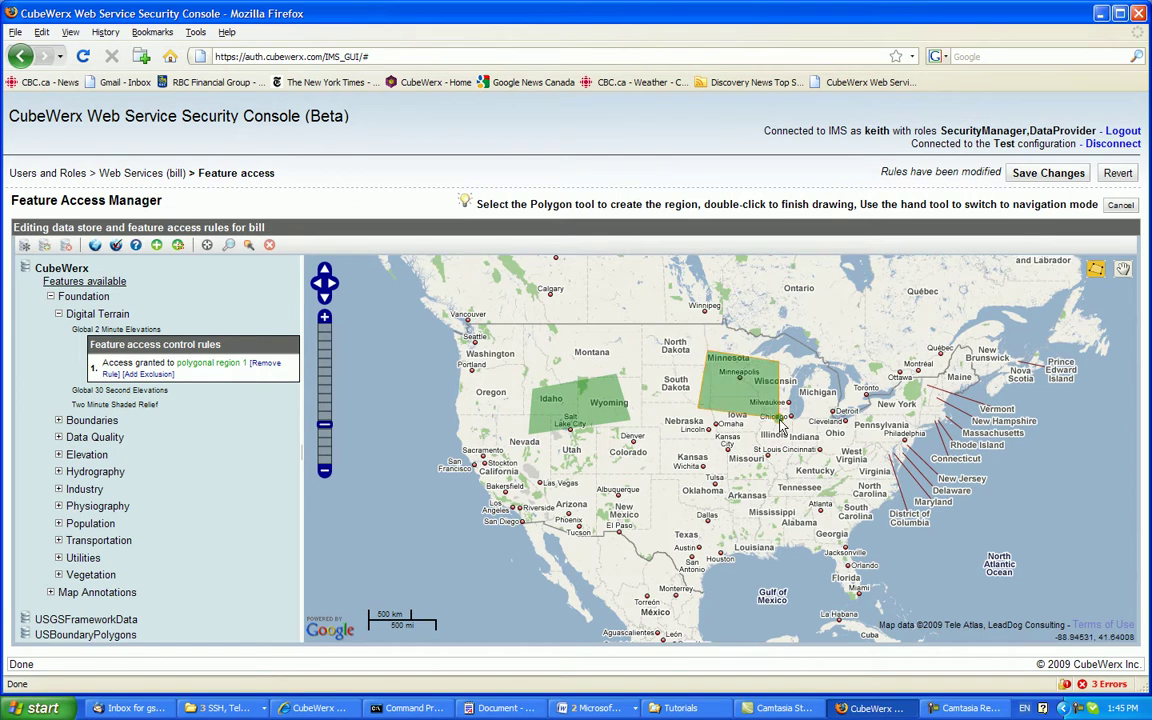
double_click(716, 410)
Step: Add a third access region for Global 2 Minute Elevations as a polygon covering Kansas, Oklahoma, Arkansas and northern Texas
left_click(156, 245)
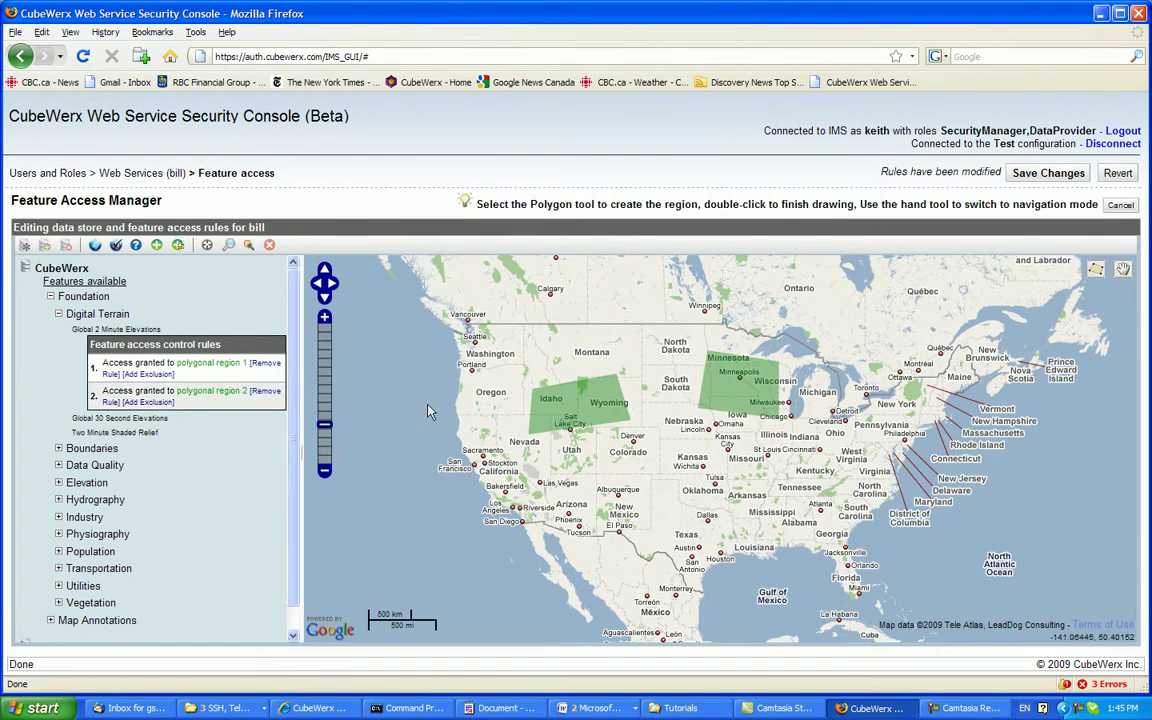
left_click(1096, 268)
left_click(628, 498)
left_click(627, 452)
left_click(760, 448)
left_click(760, 514)
left_click(731, 524)
double_click(680, 540)
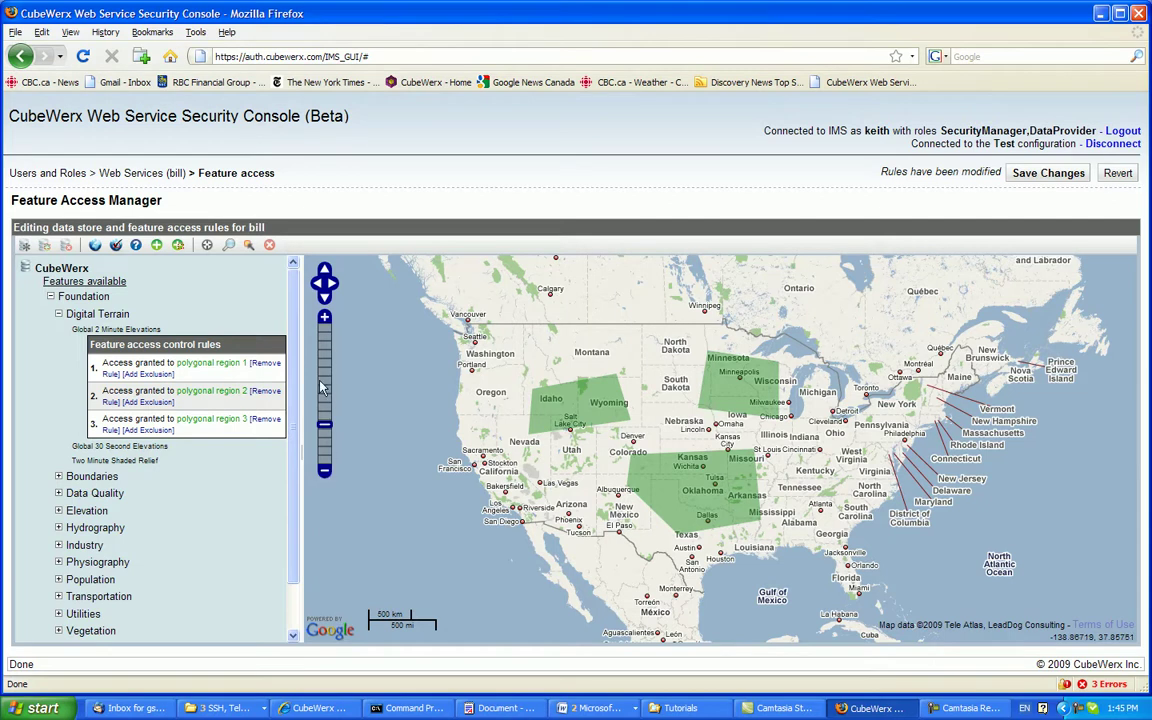
Step: Add an exclusion to the second access rule as a small four-sided polygon drawn over Oklahoma
left_click(147, 403)
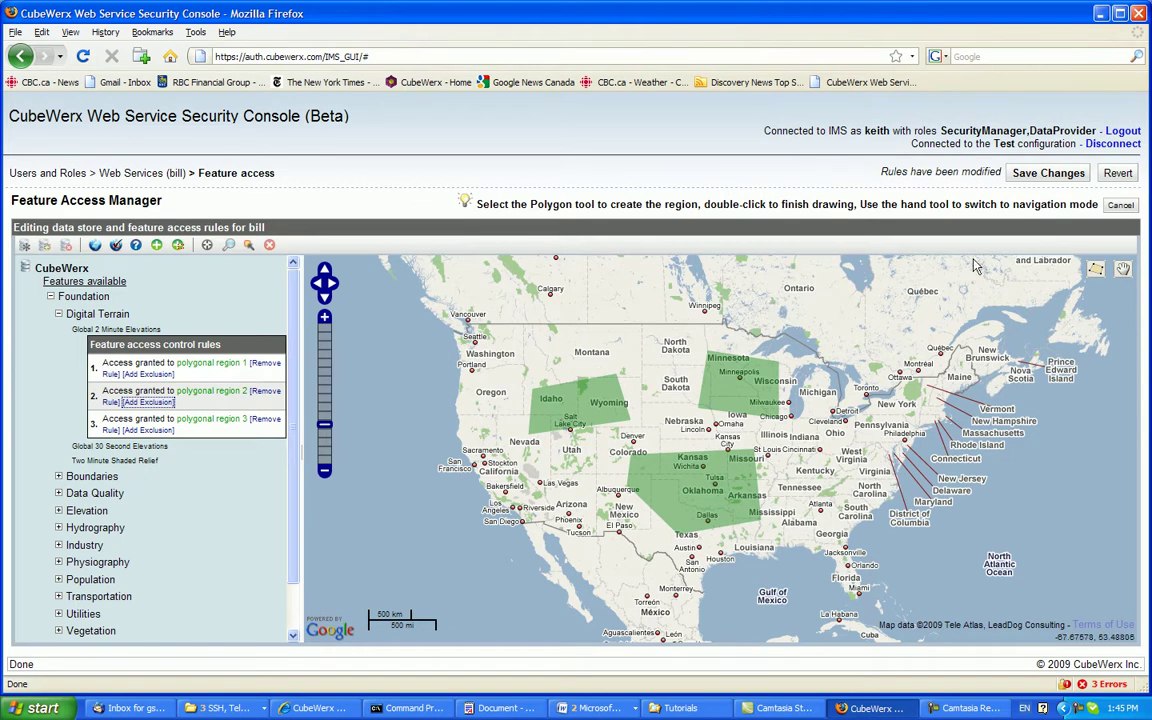
left_click(1097, 270)
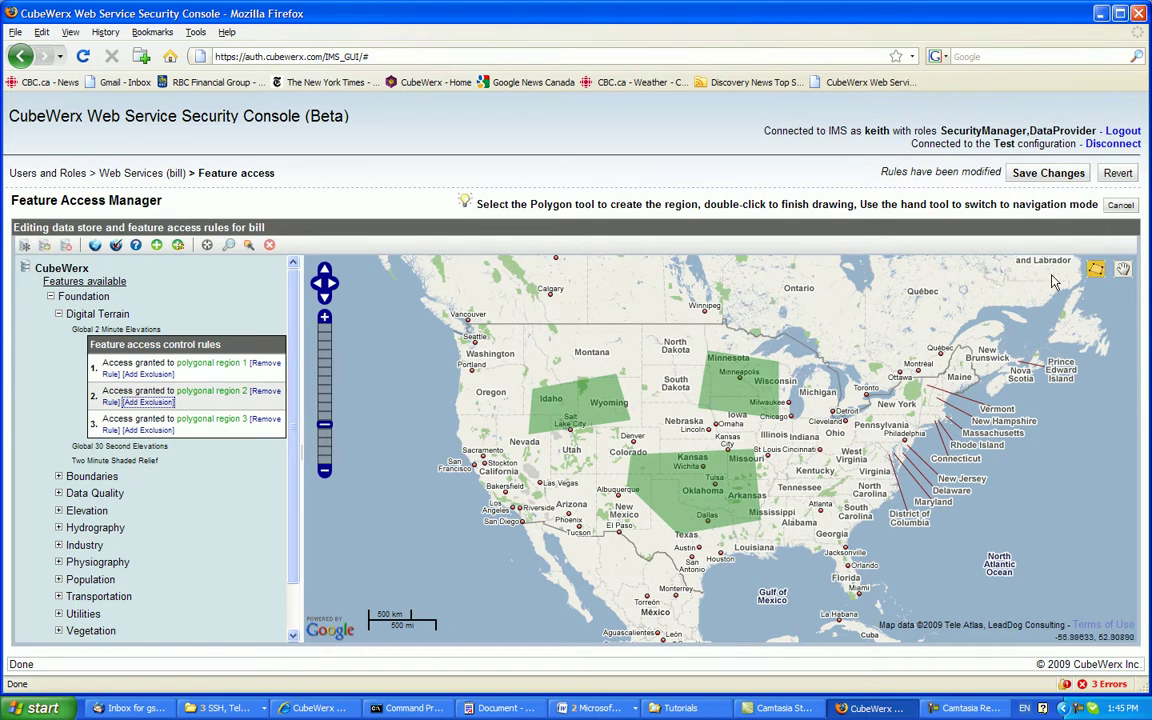
left_click(667, 490)
left_click(668, 471)
left_click(722, 471)
left_click(720, 500)
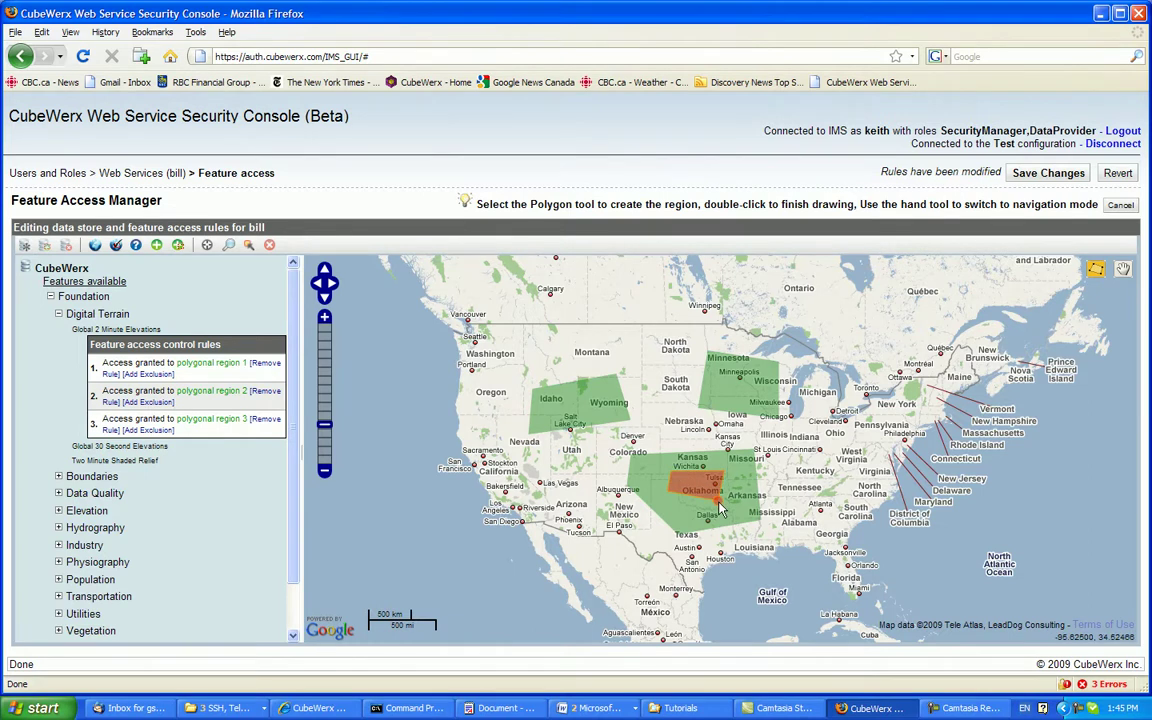
double_click(719, 504)
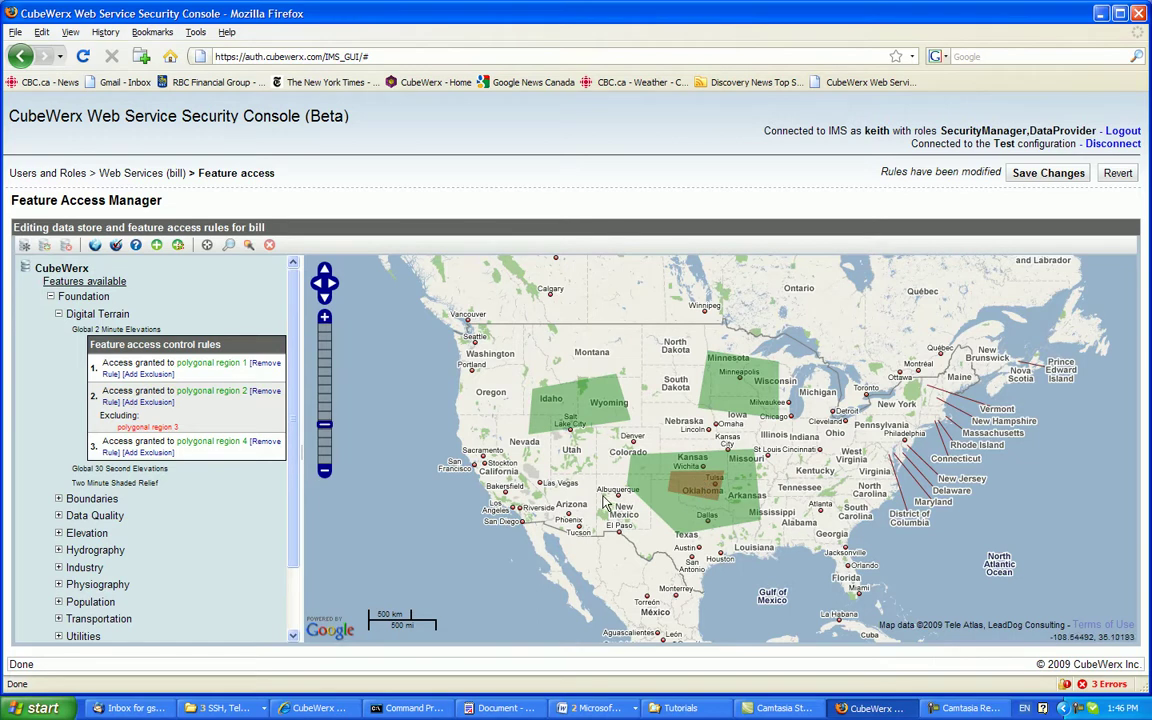
Step: Delete the excluded Oklahoma region from the second access rule
left_click(150, 428)
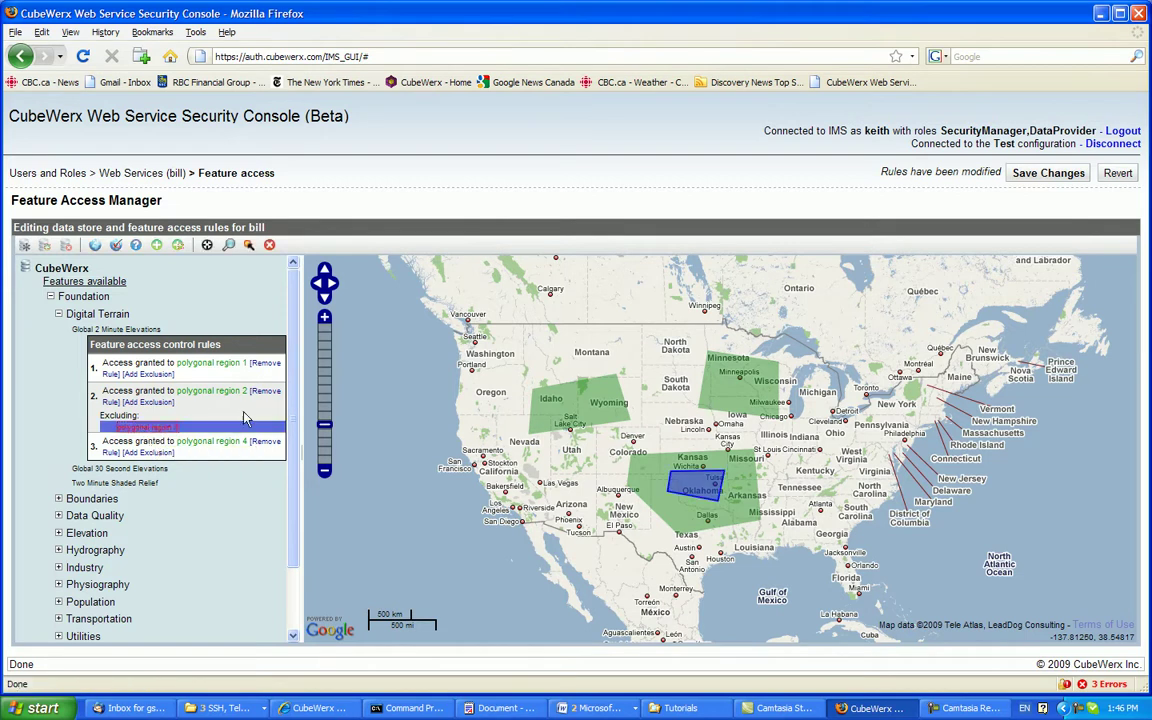
left_click(269, 246)
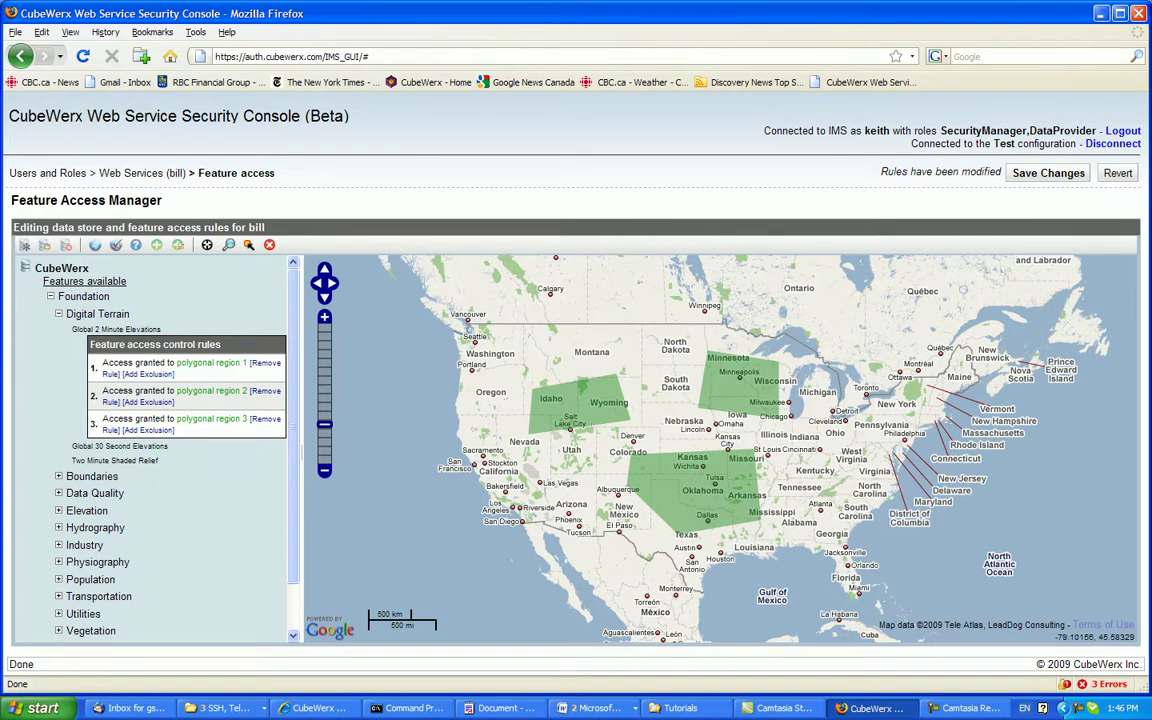
key("alt+Tab")
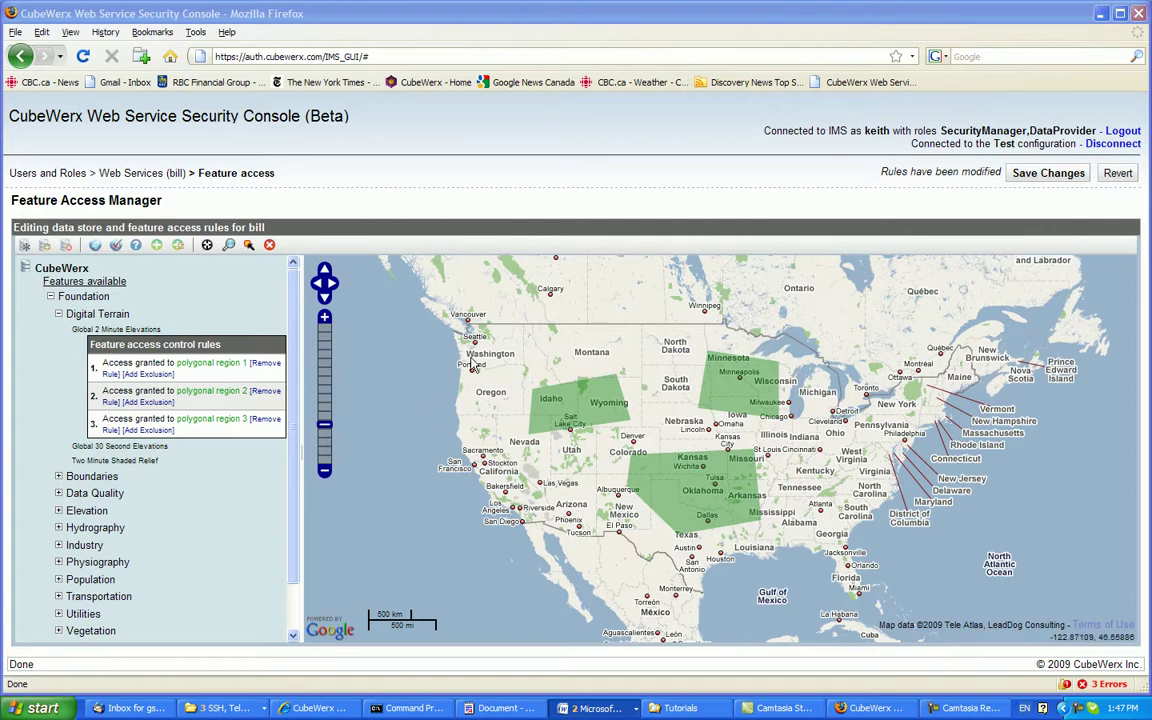
Step: Use the STATE feature under USBoundaryPolygons as the boundary source for creating polygonal rules
left_click(49, 298)
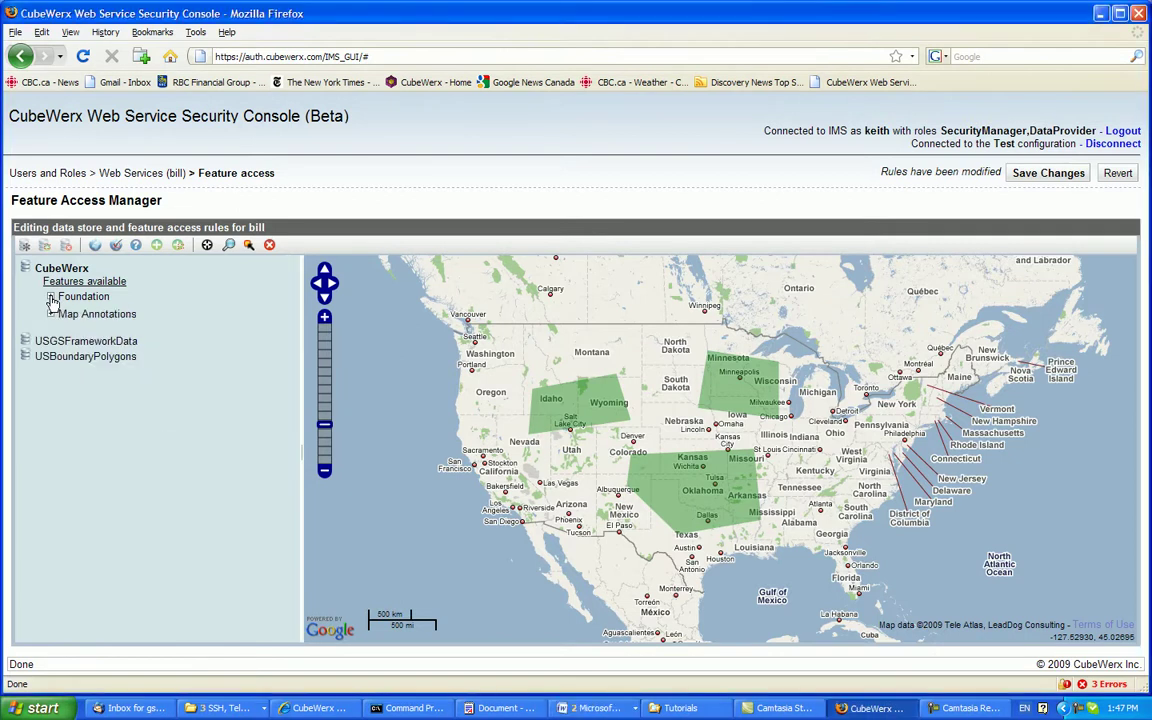
left_click(56, 357)
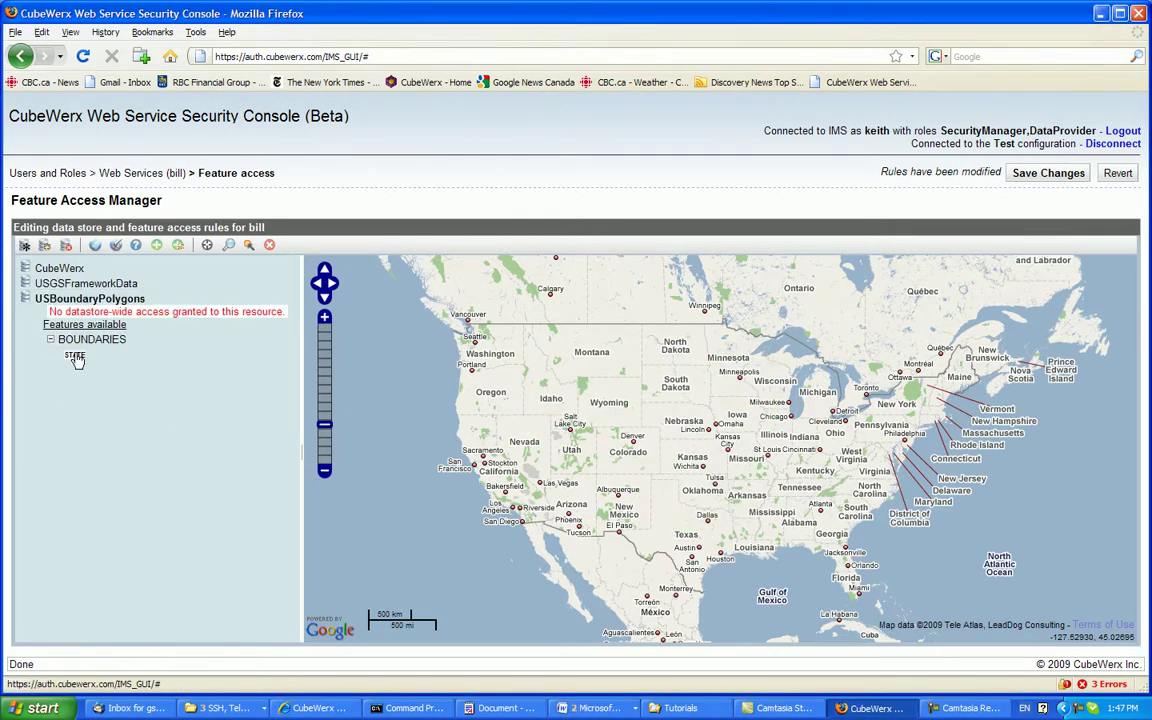
left_click(75, 356)
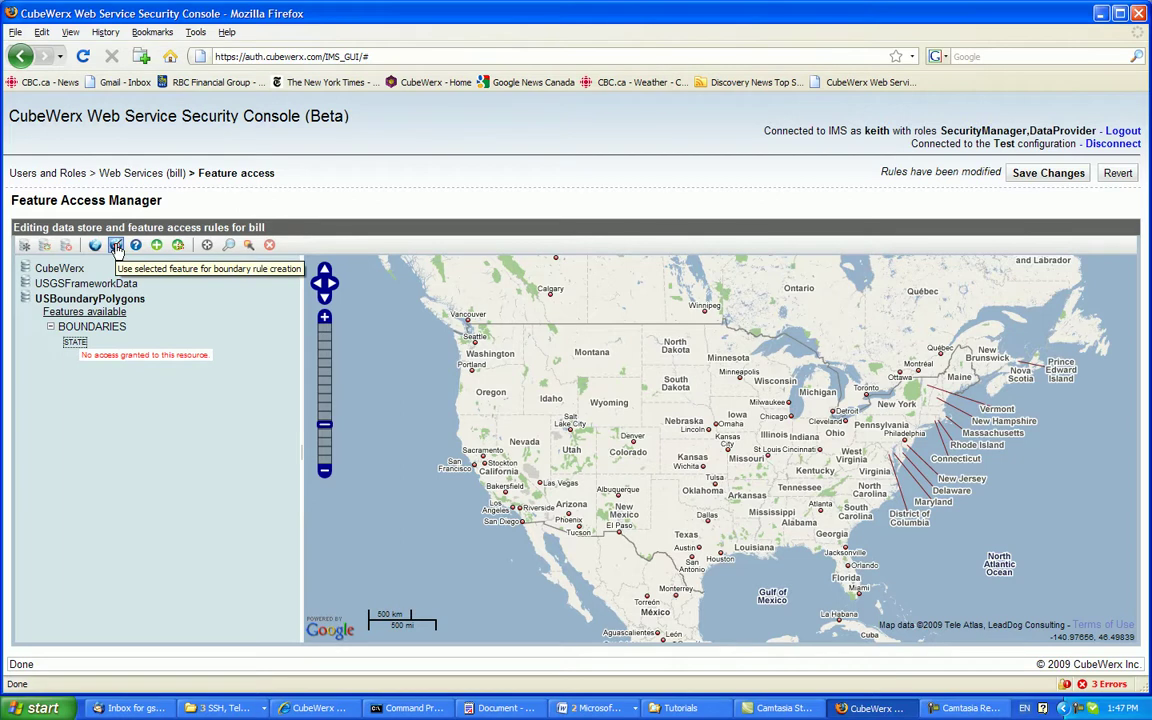
left_click(116, 246)
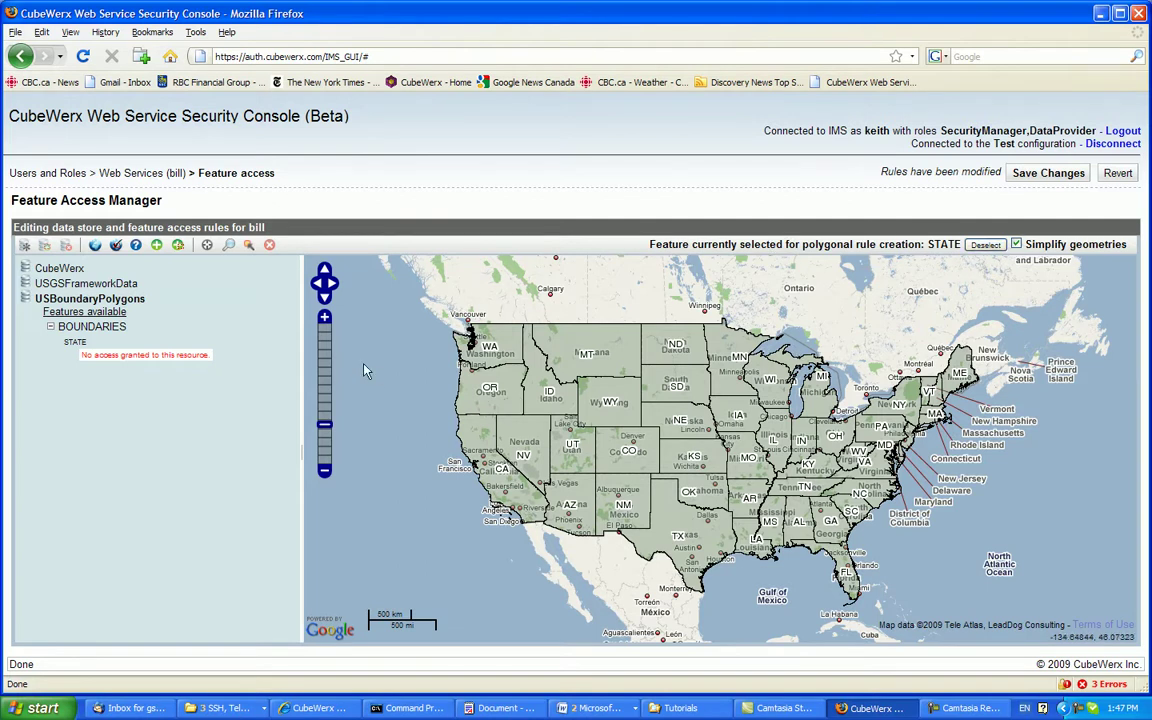
Step: Grant CubeWerx data store-wide access to Montana, Iowa and Colorado using their state boundary polygons, and deselect the STATE feature
left_click(60, 268)
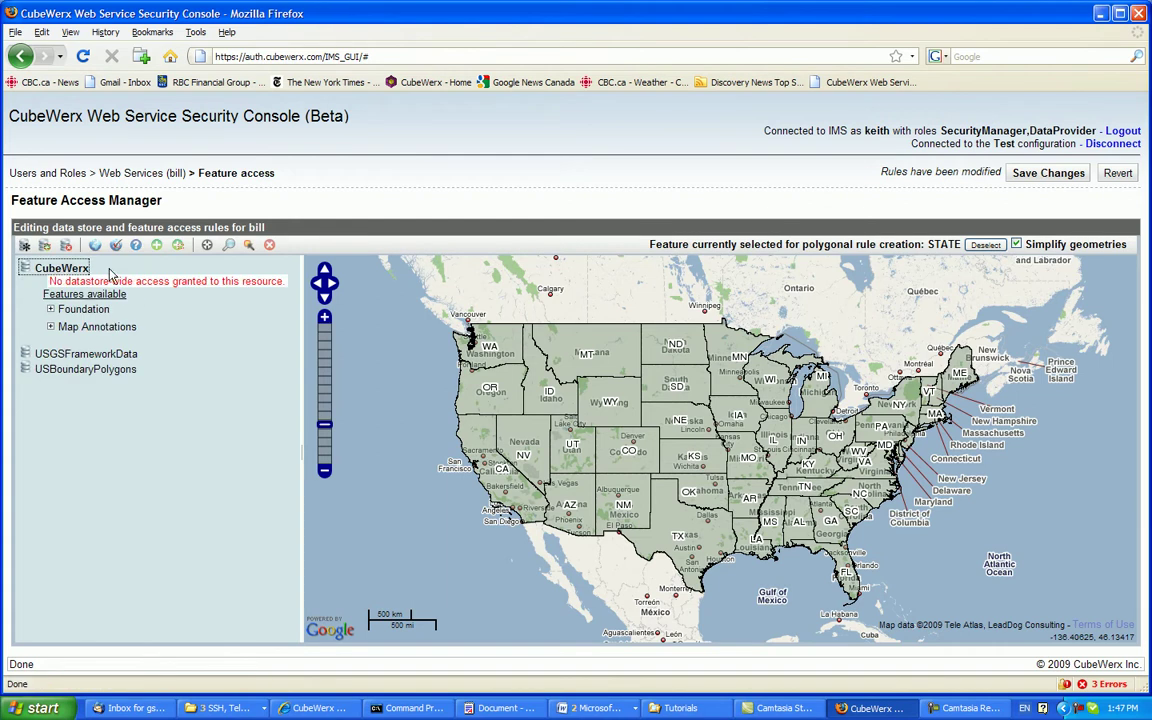
left_click(45, 249)
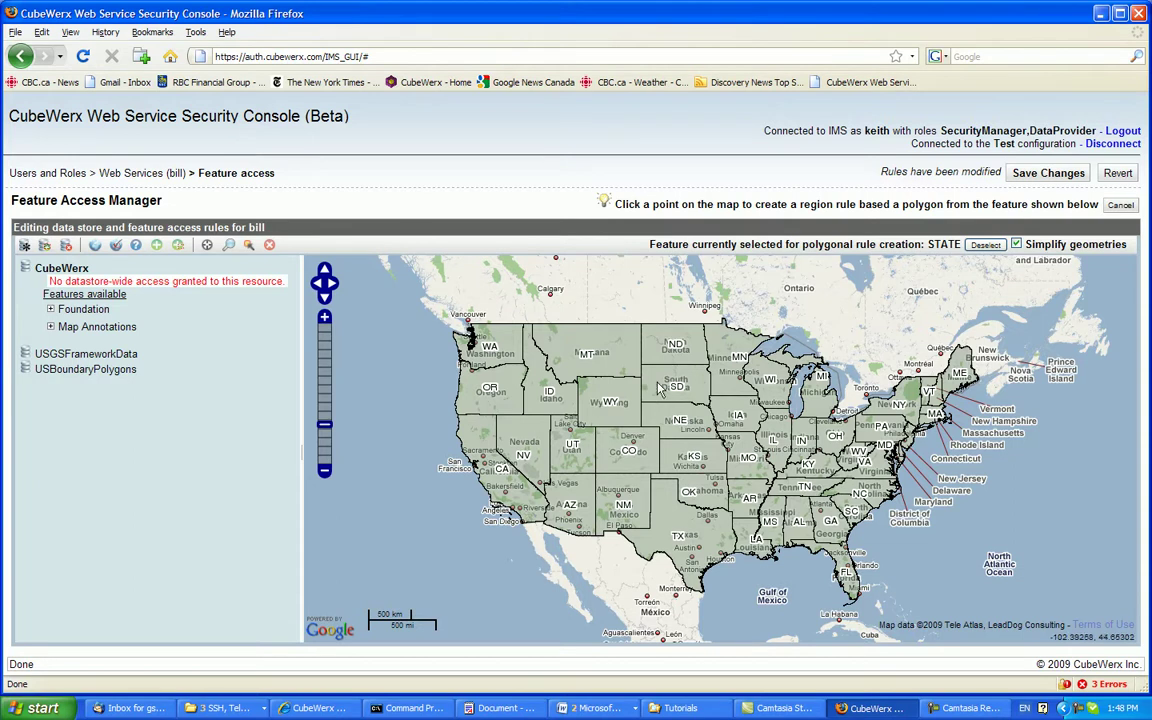
left_click(601, 349)
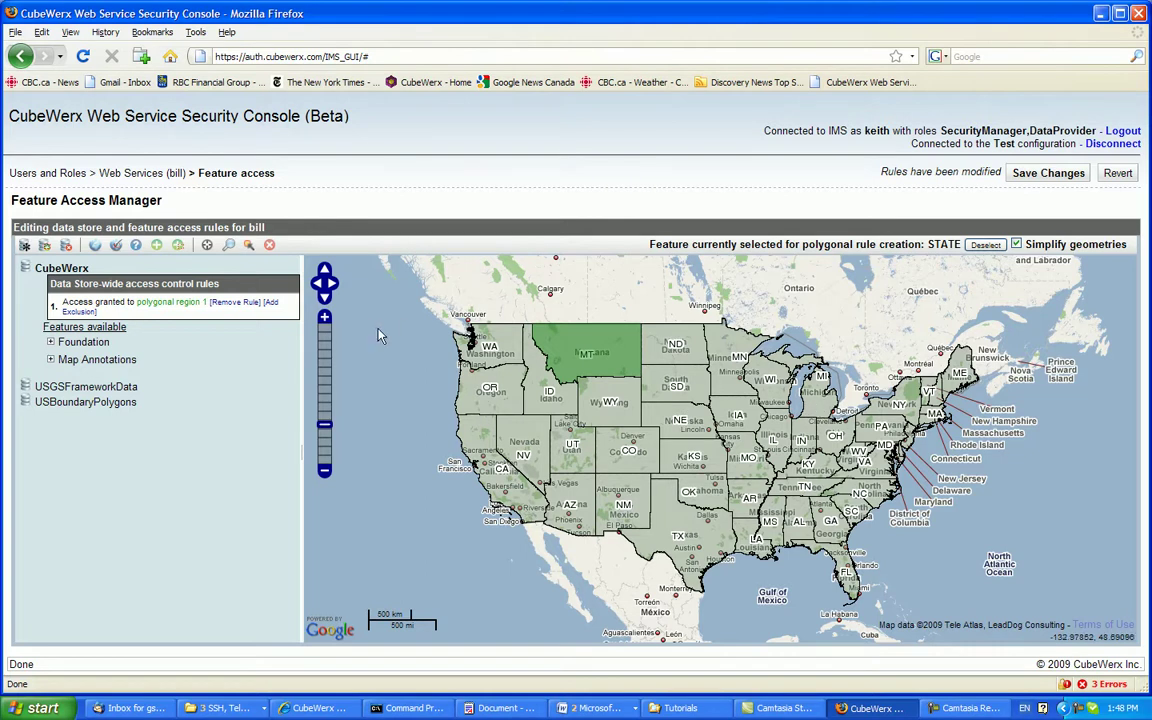
left_click(44, 246)
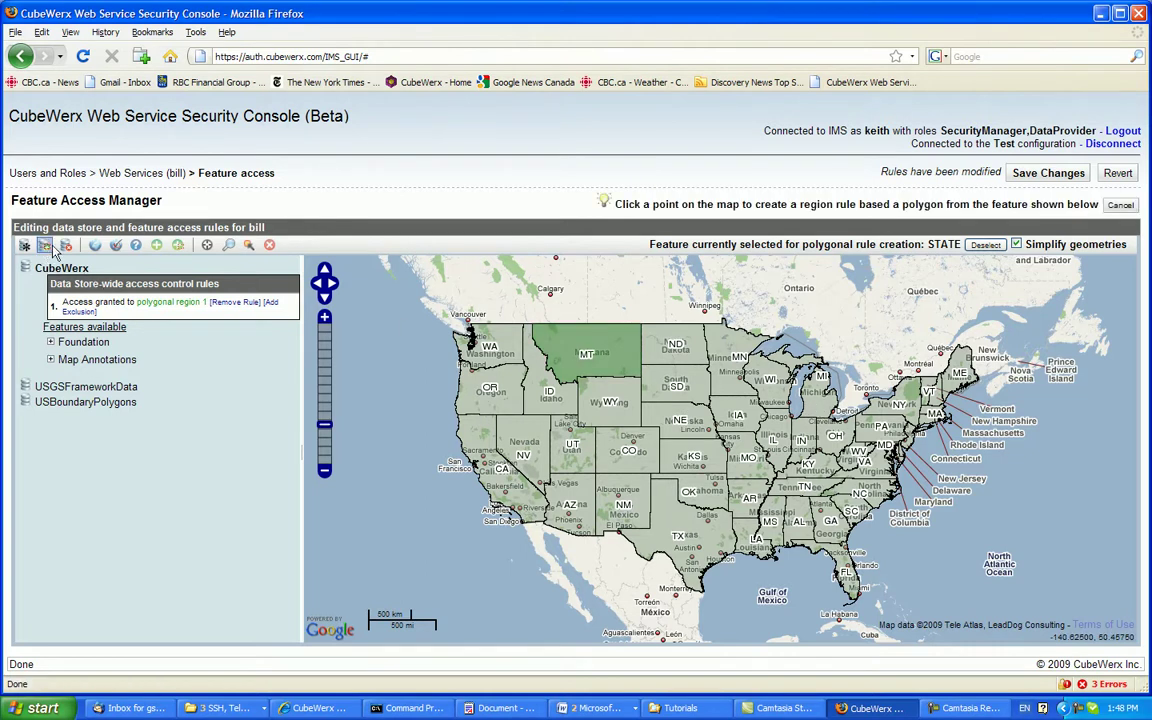
left_click(648, 359)
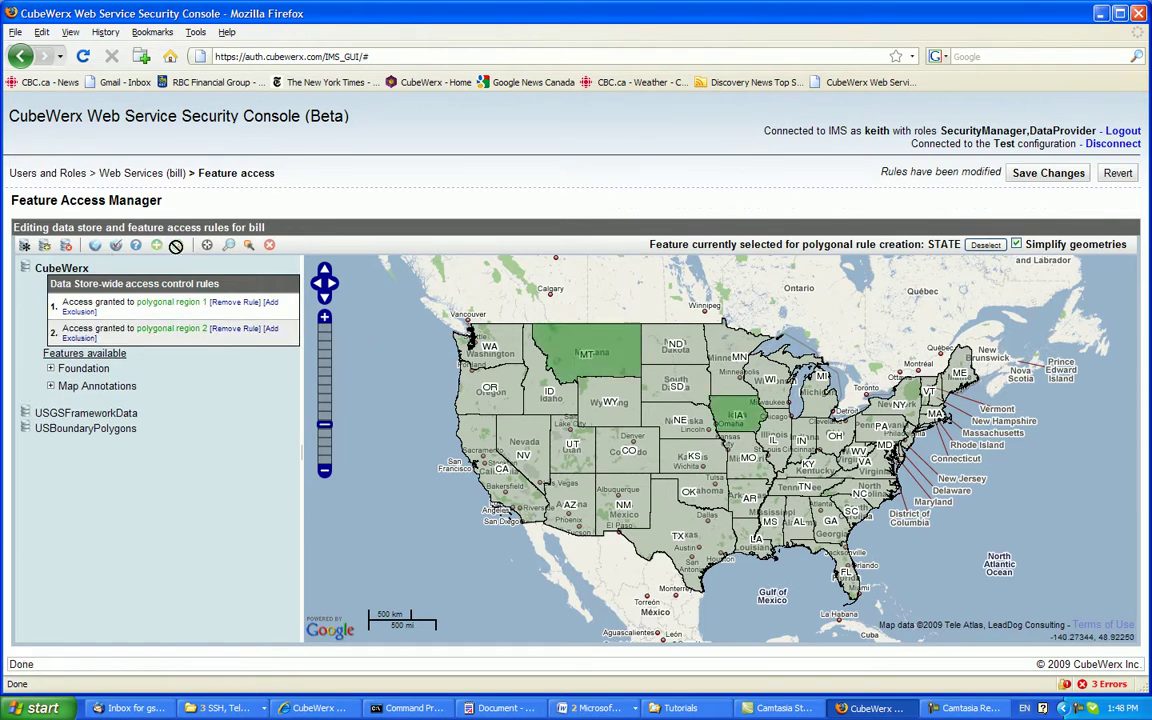
left_click(44, 245)
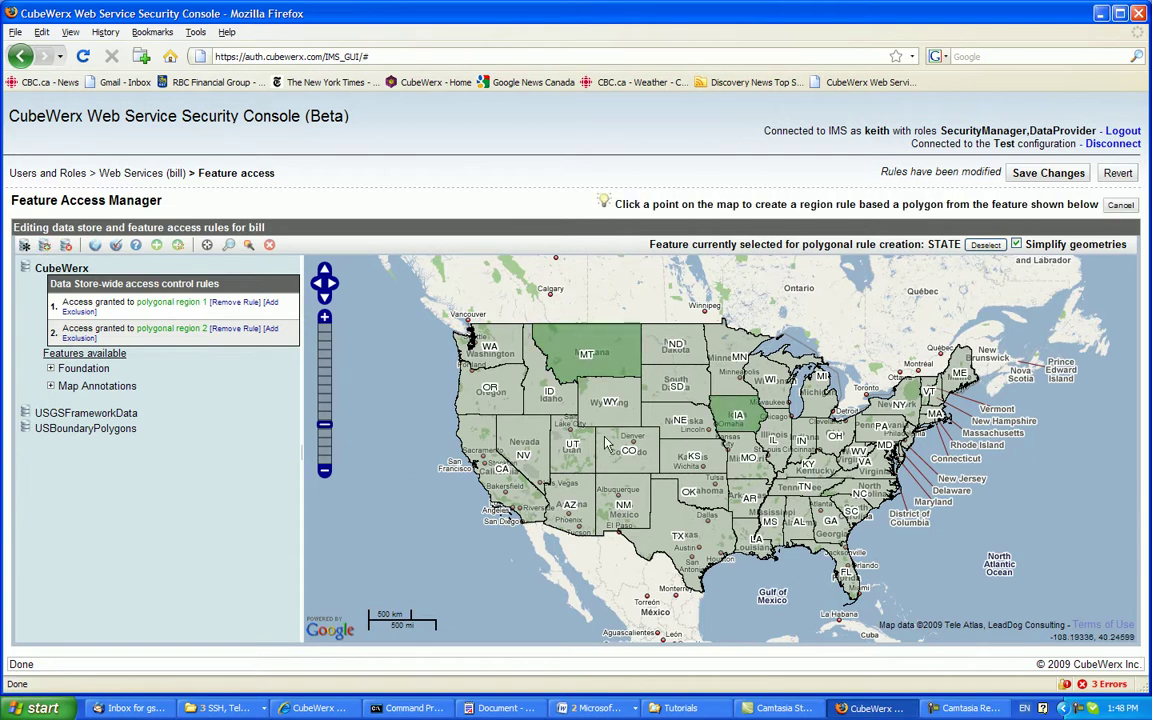
left_click(544, 393)
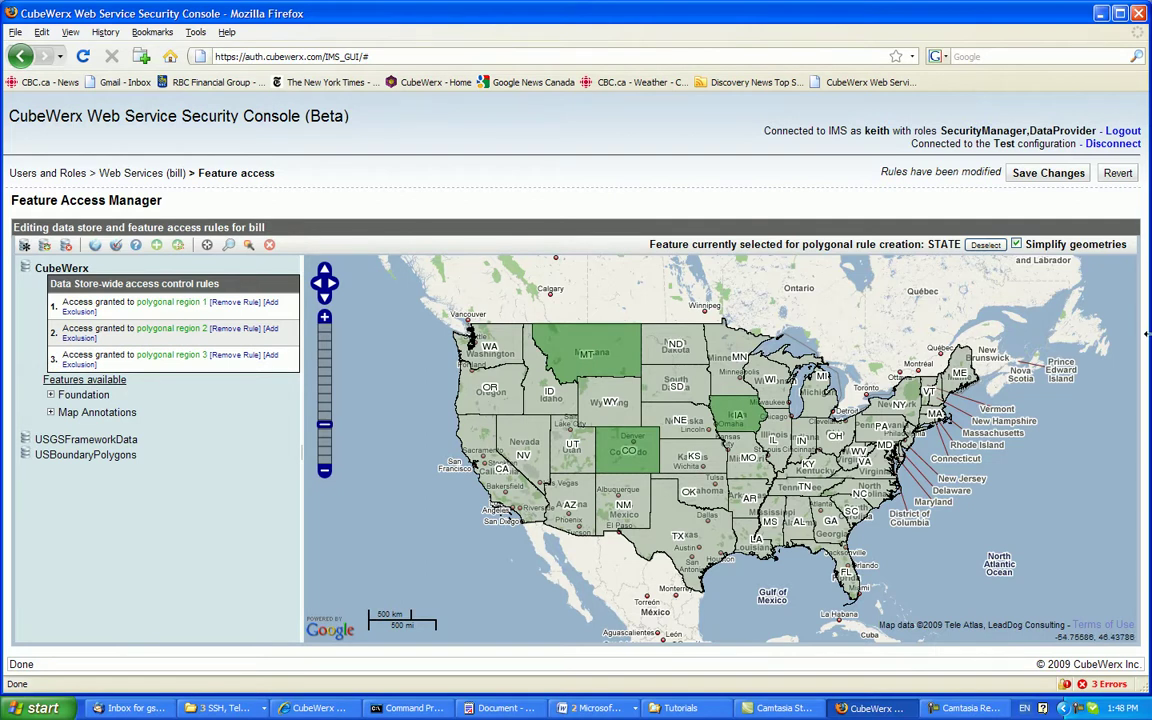
left_click(982, 248)
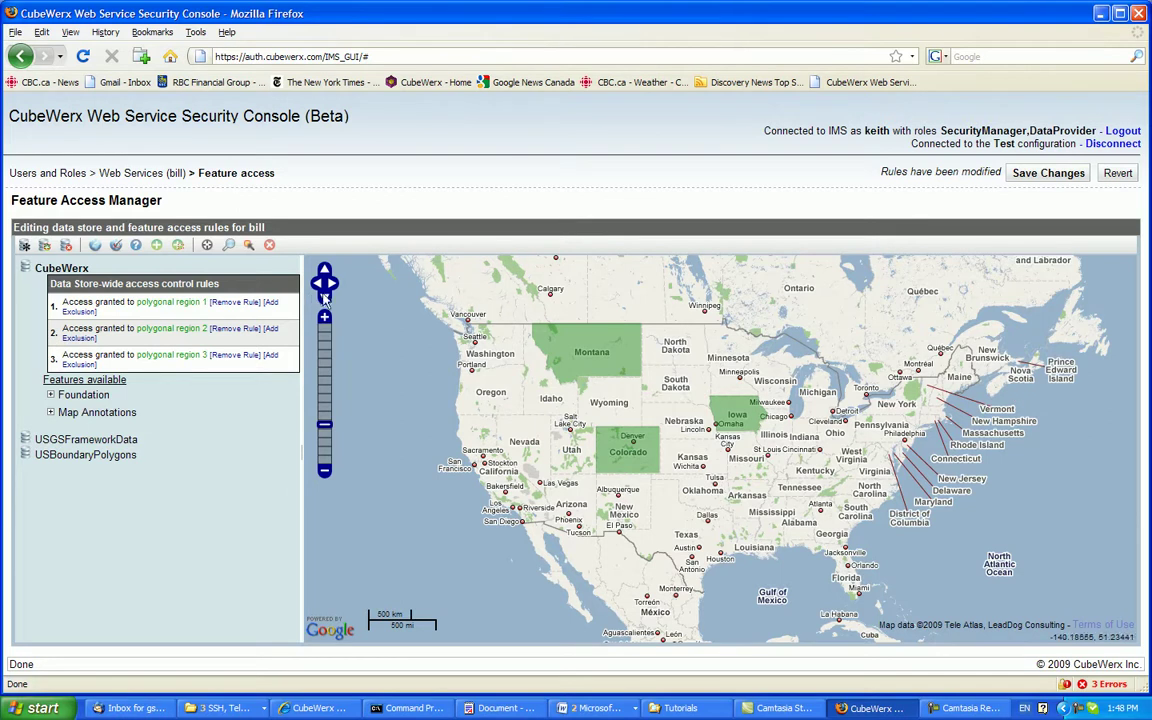
Step: Add an exclusion to the third CubeWerx access rule as a small polygon drawn inside Iowa
left_click(269, 358)
left_click(1096, 270)
left_click(726, 409)
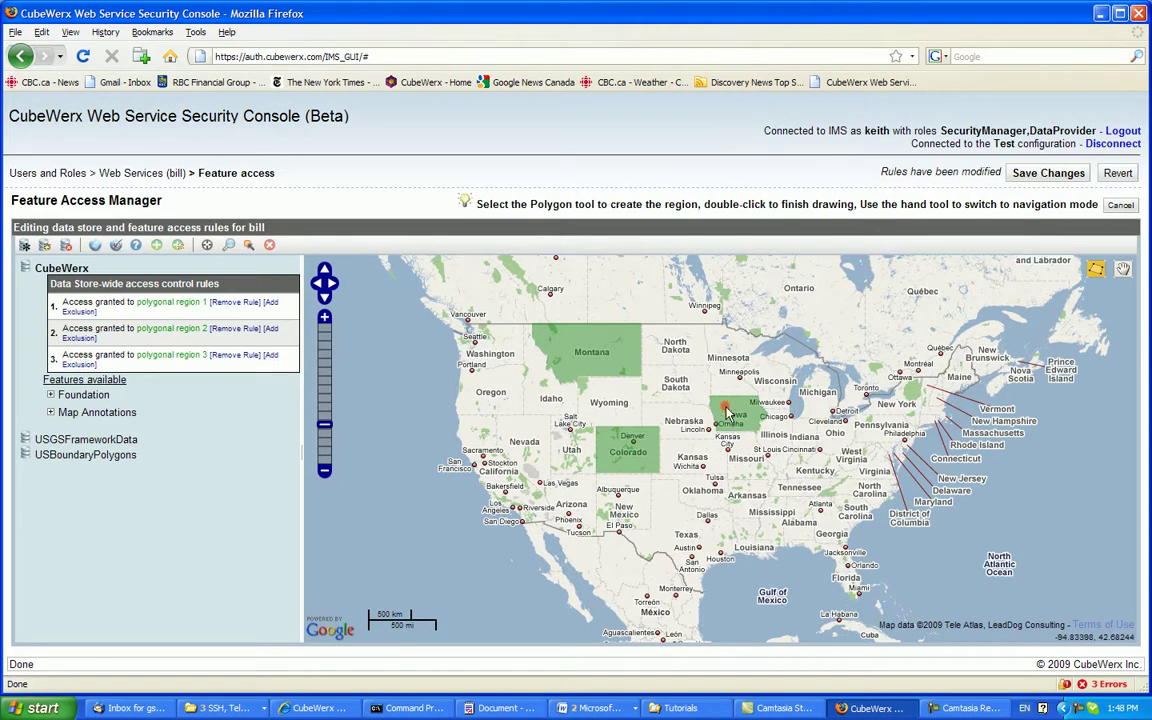
left_click(751, 408)
double_click(749, 423)
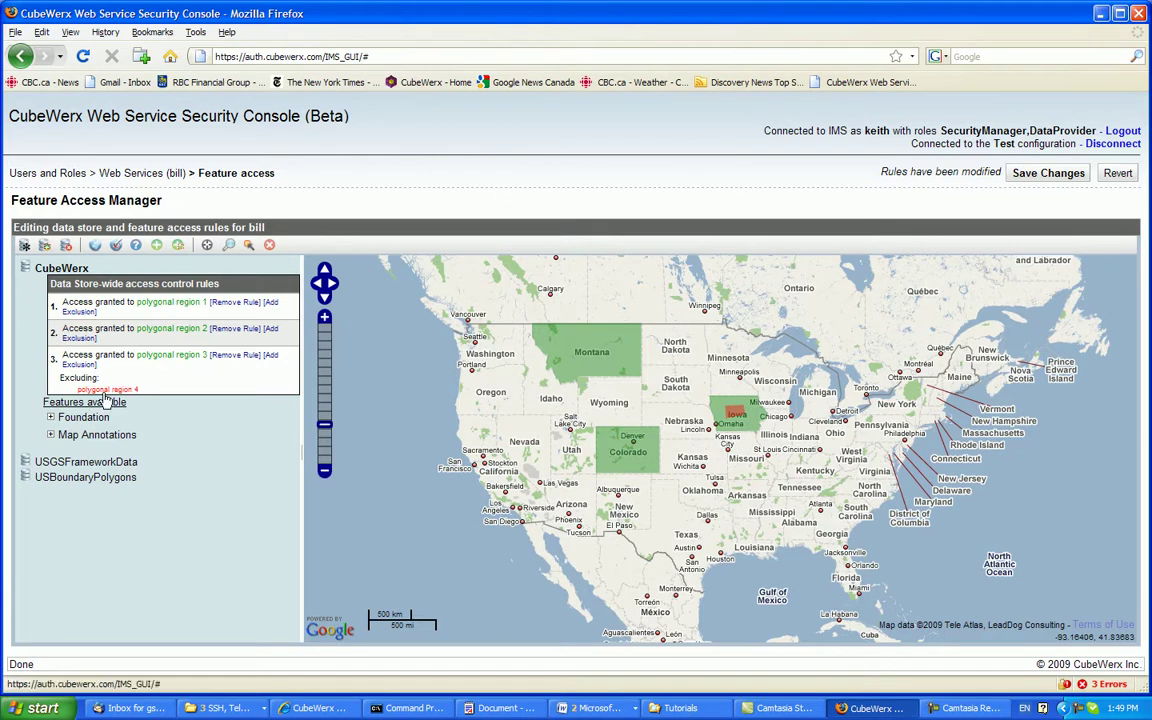